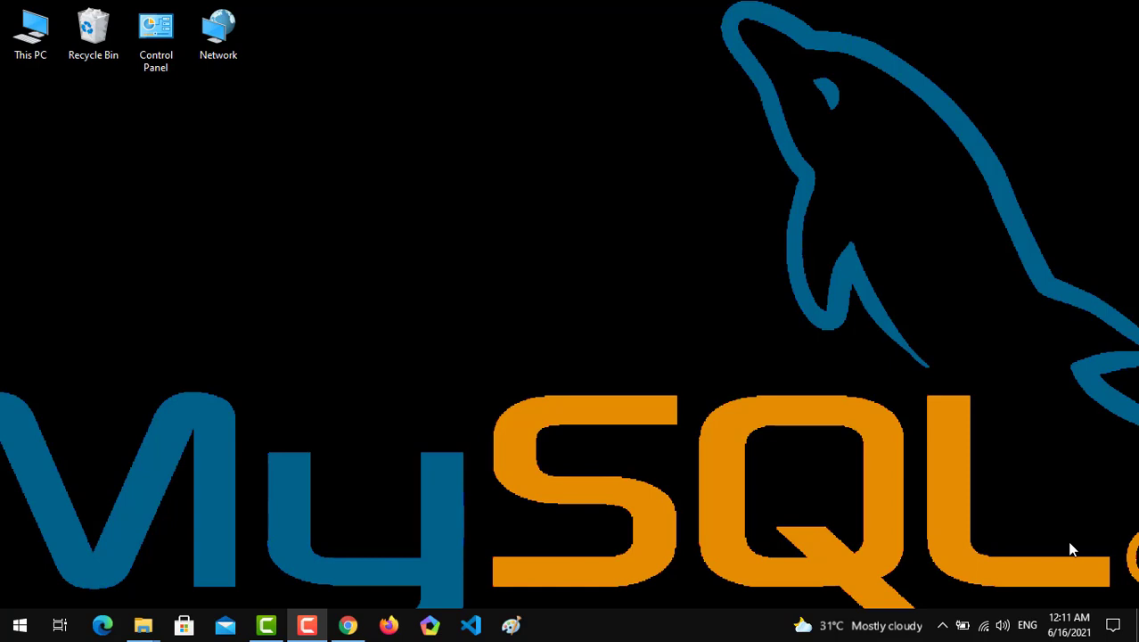
Start XAMPP and load localhost/phpmyadmin in Edge to reach the phpMyAdmin start page.
click(19, 625)
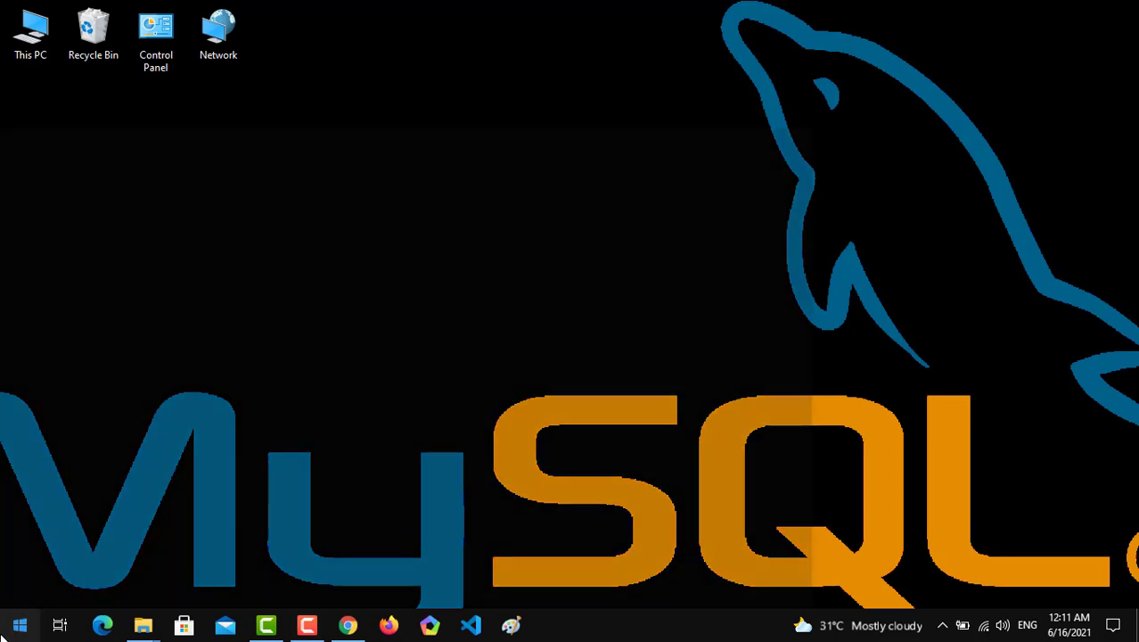
text(xamp)
key(Escape)
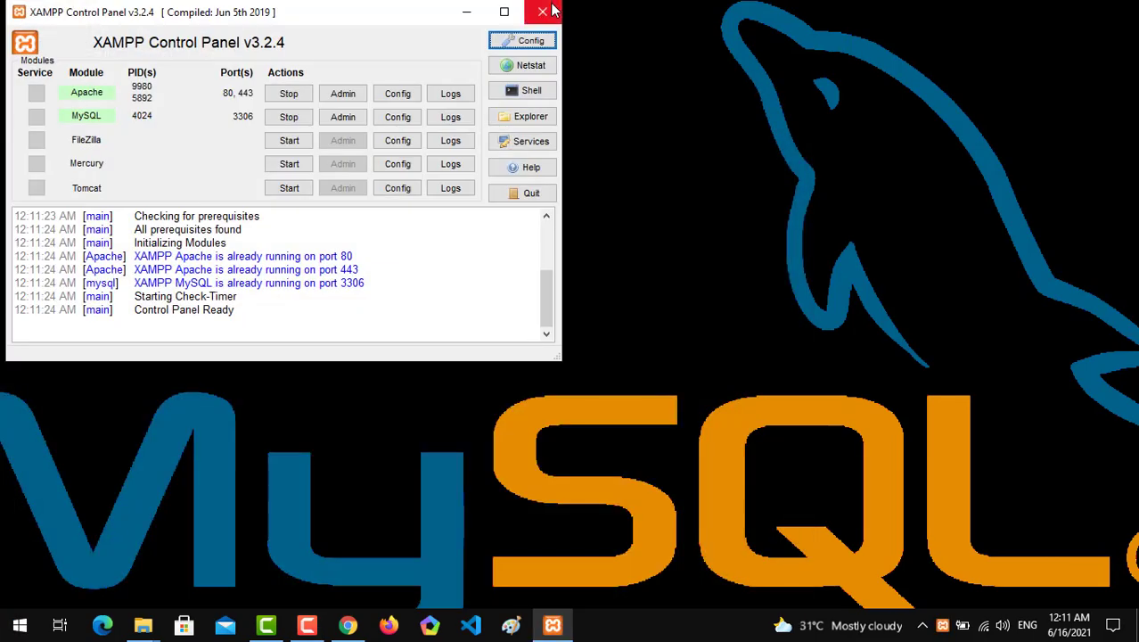
click(548, 12)
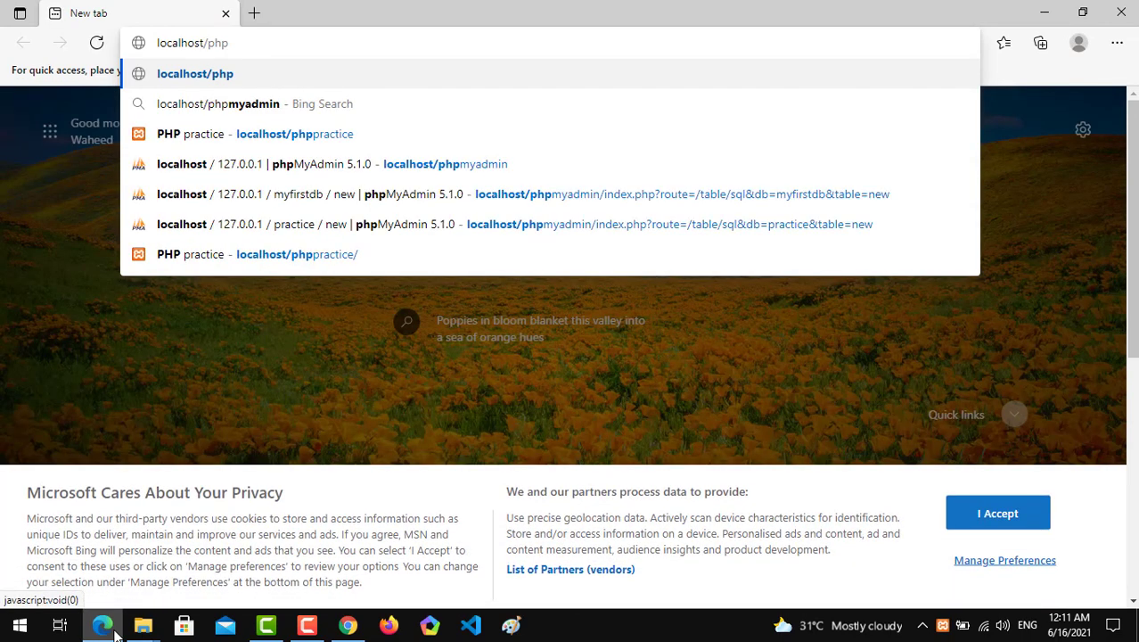
key(Down)
key(Down)
key(Return)
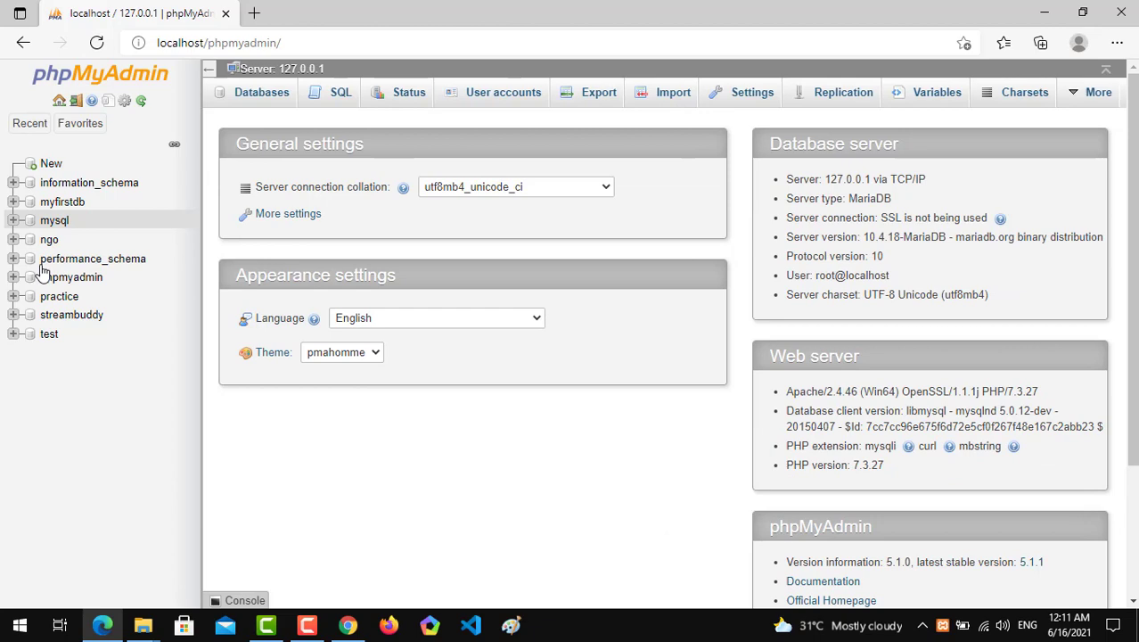
In the practice database, submit a new table named customer with 7 columns.
click(59, 296)
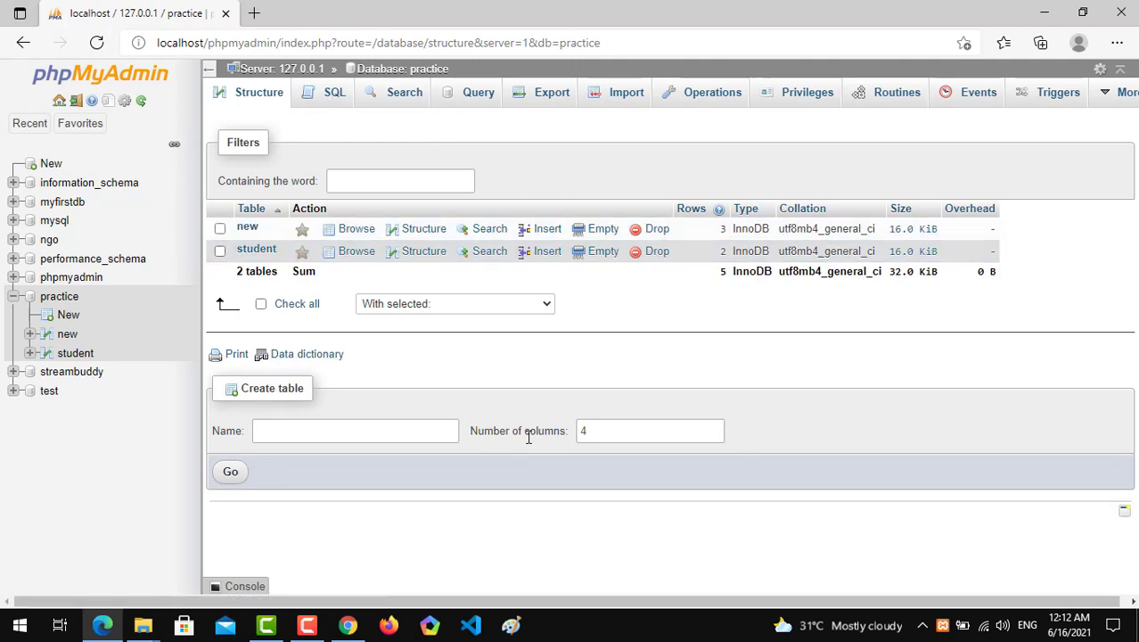
mouse_move(646, 431)
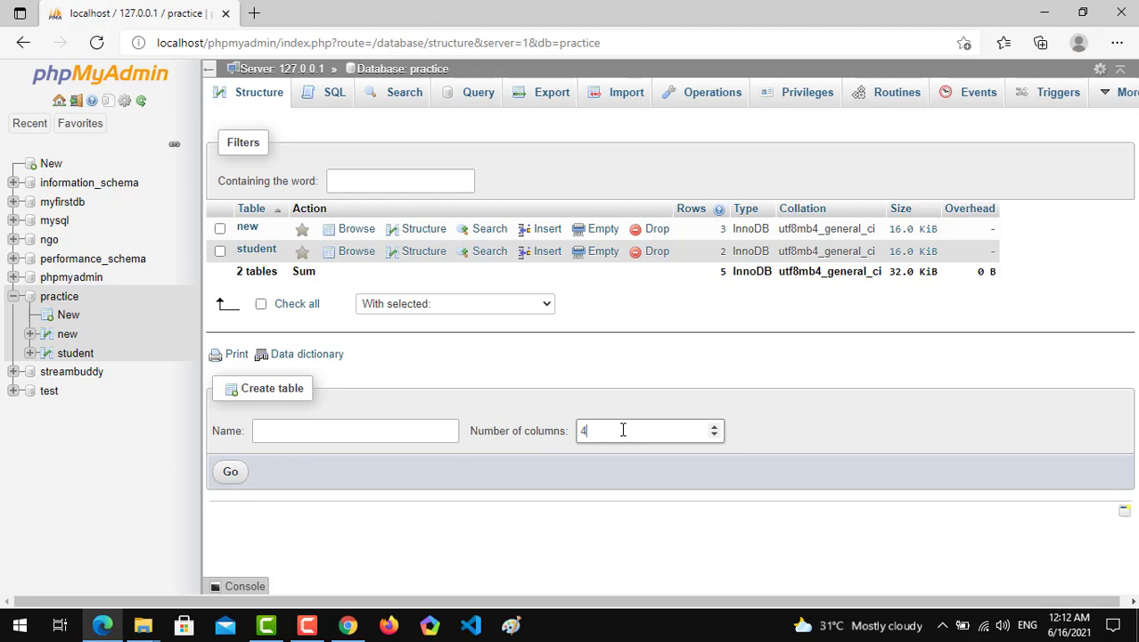
text(7)
click(332, 435)
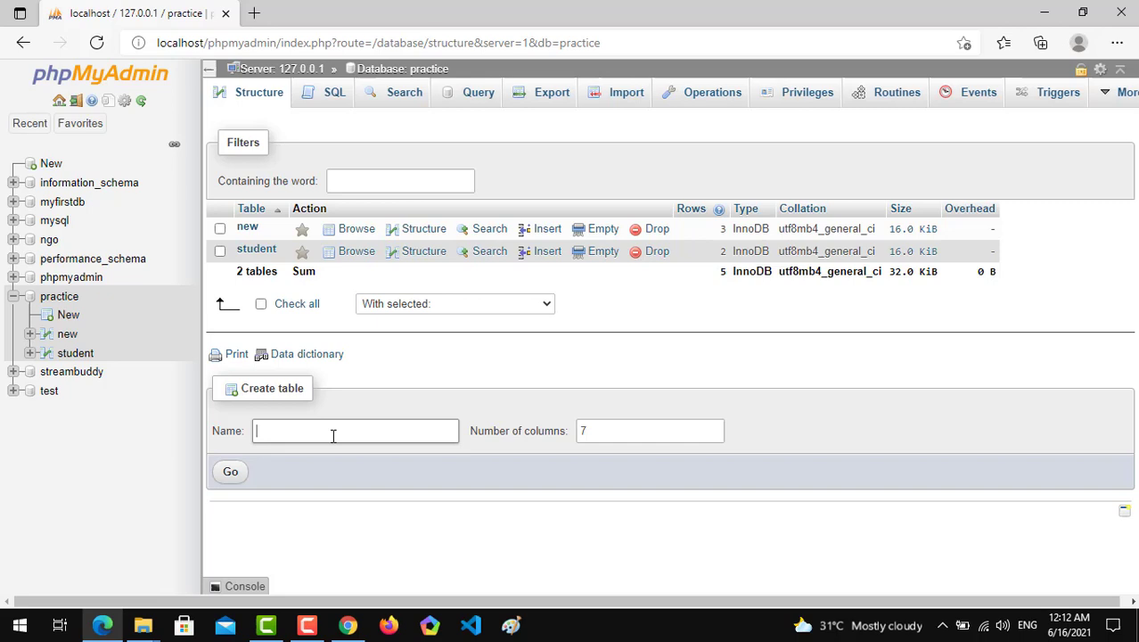
text(cust)
text(omer)
click(232, 471)
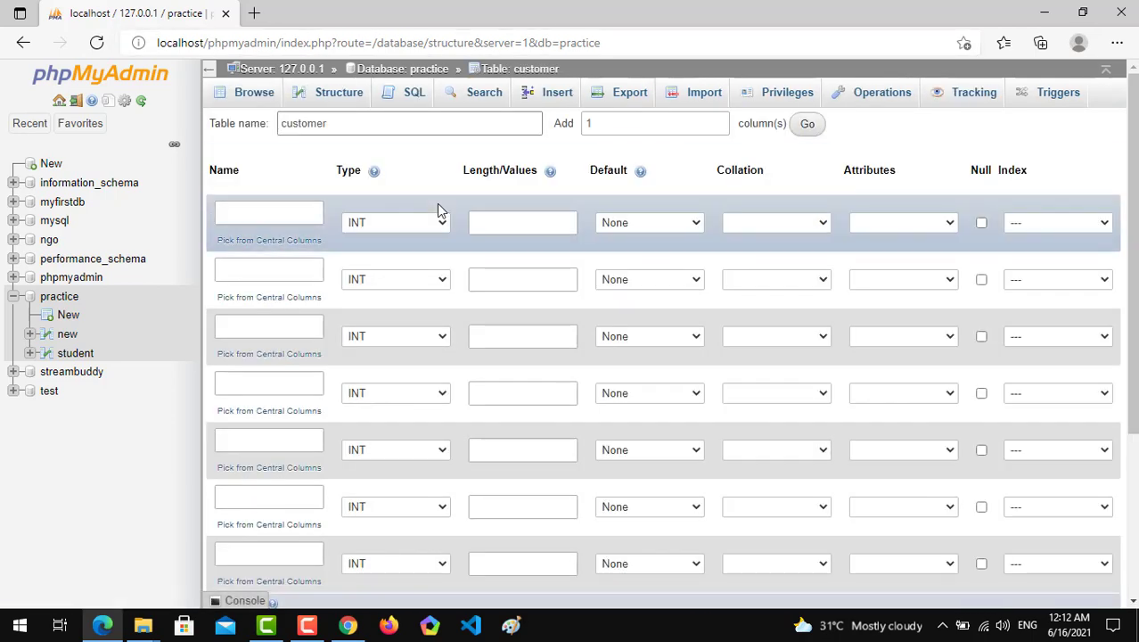
Name the seven columns id, name, contactname, address, city, postalcode and country.
click(276, 210)
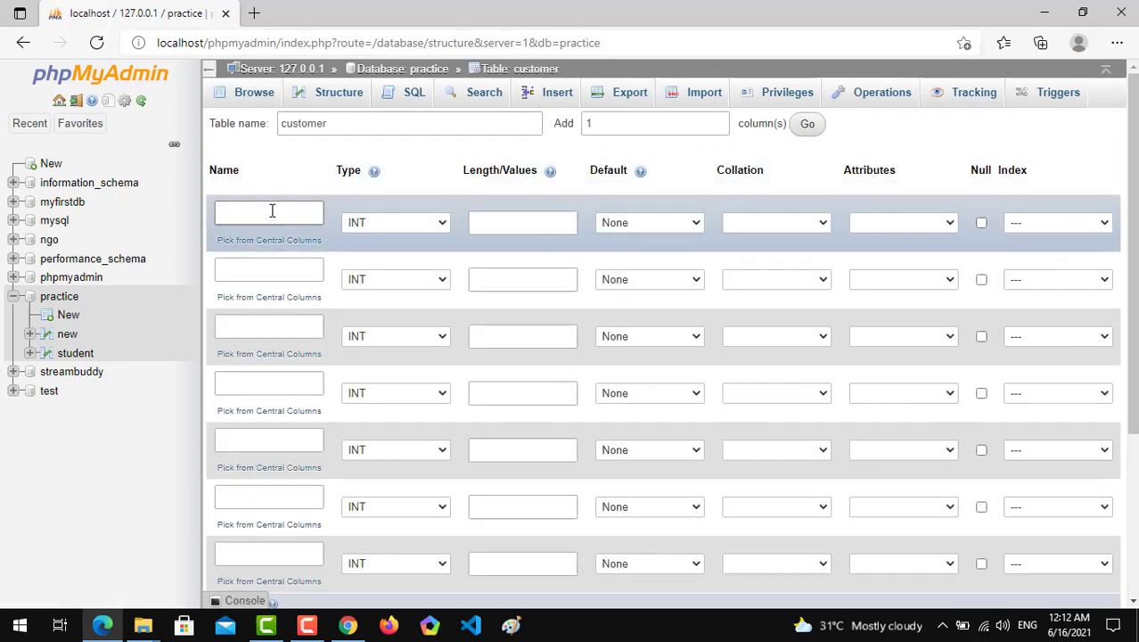
text(id)
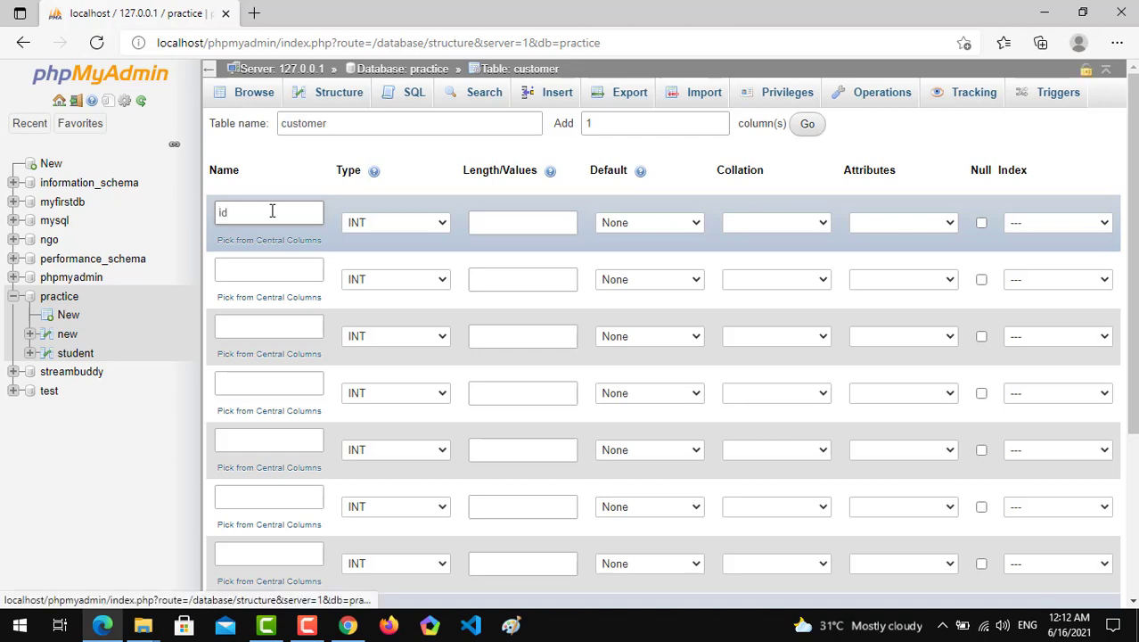
click(266, 263)
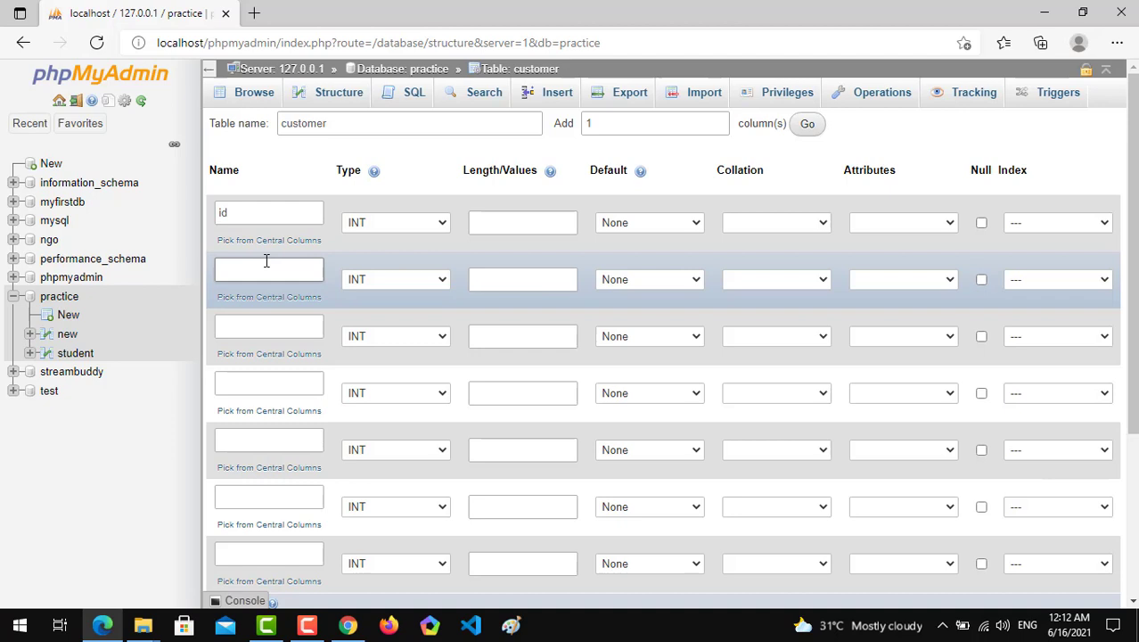
text(name)
click(261, 325)
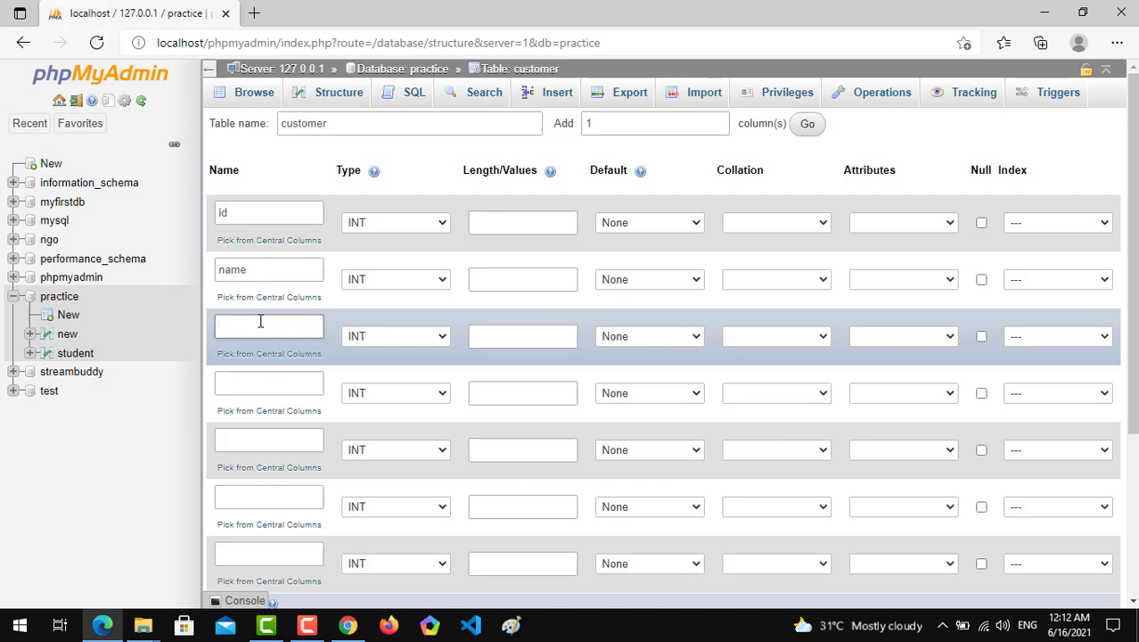
text(contact)
text(name)
click(284, 385)
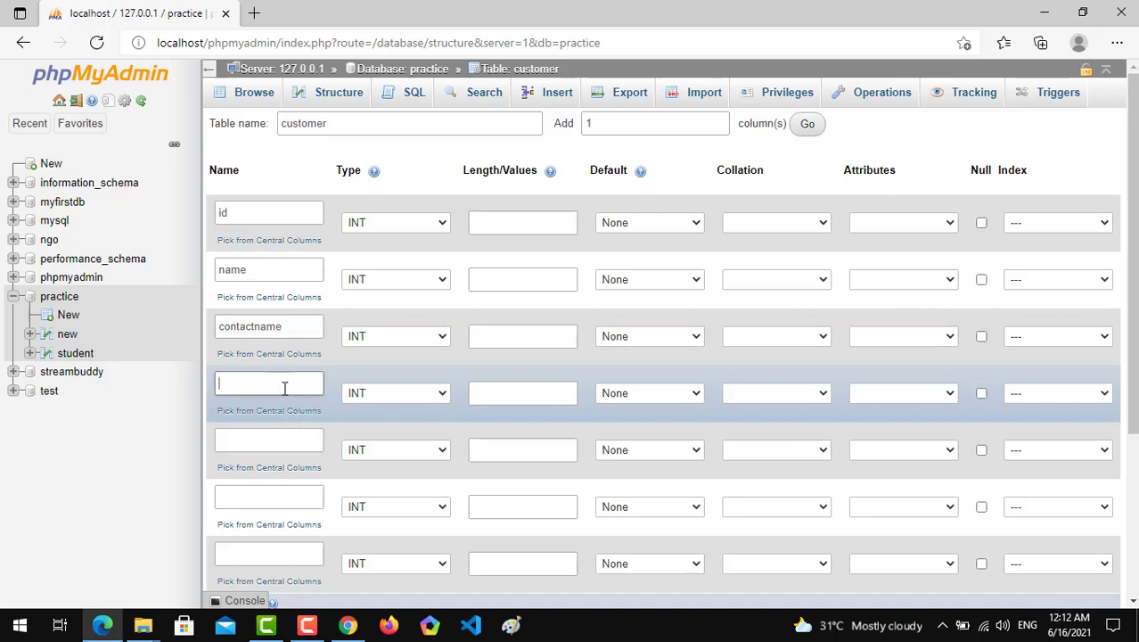
text(address)
click(304, 444)
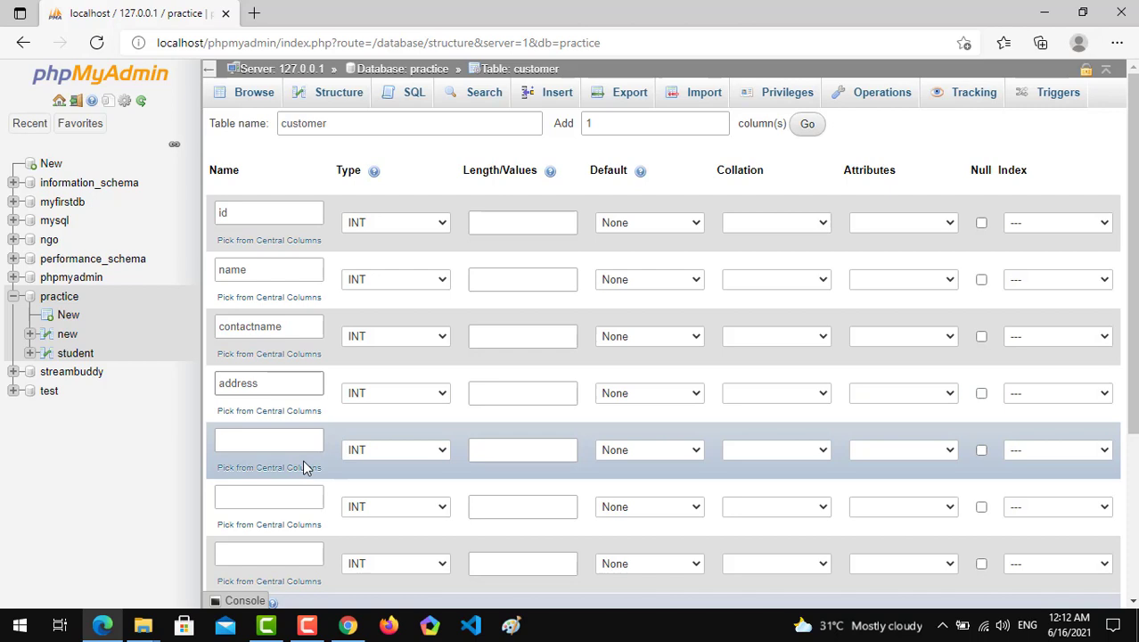
text(city)
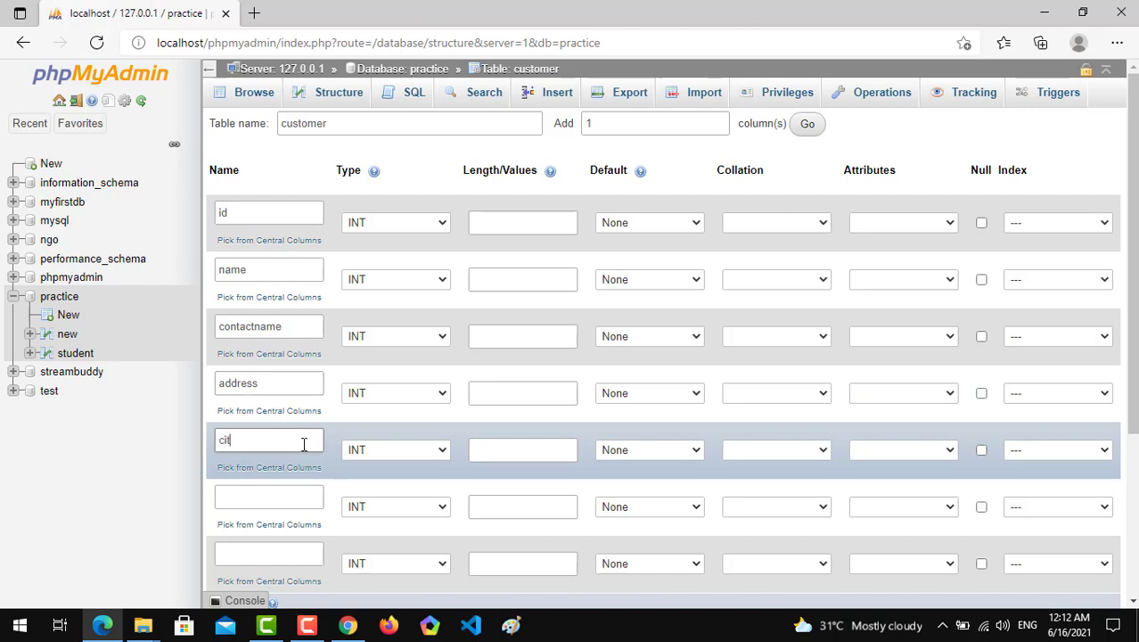
click(260, 497)
click(260, 497)
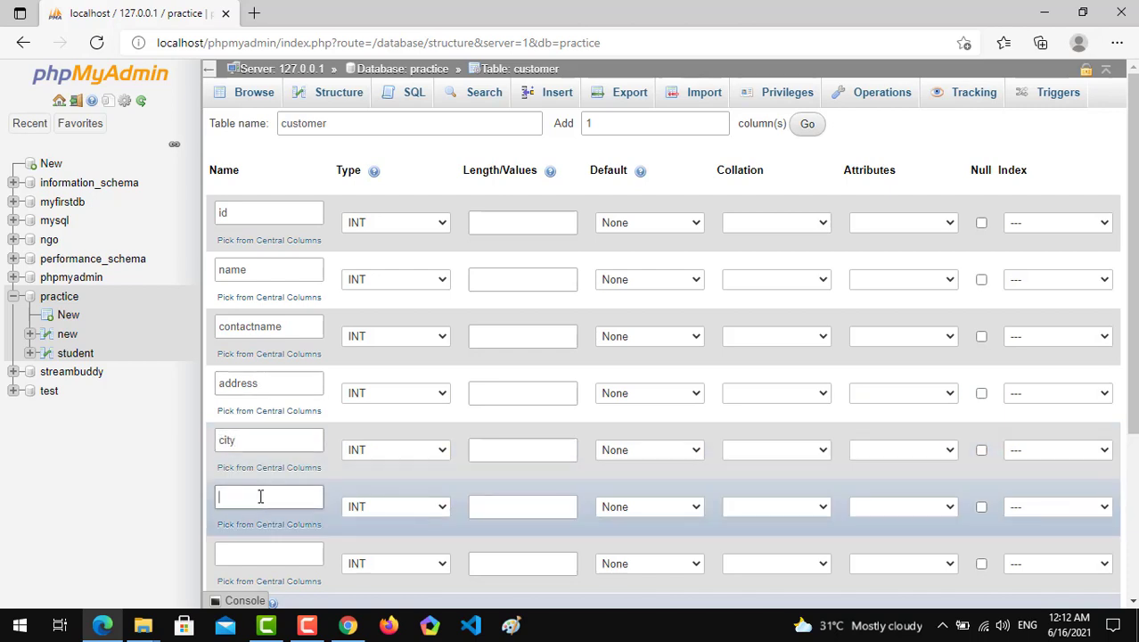
text(postalco)
text(de)
click(261, 555)
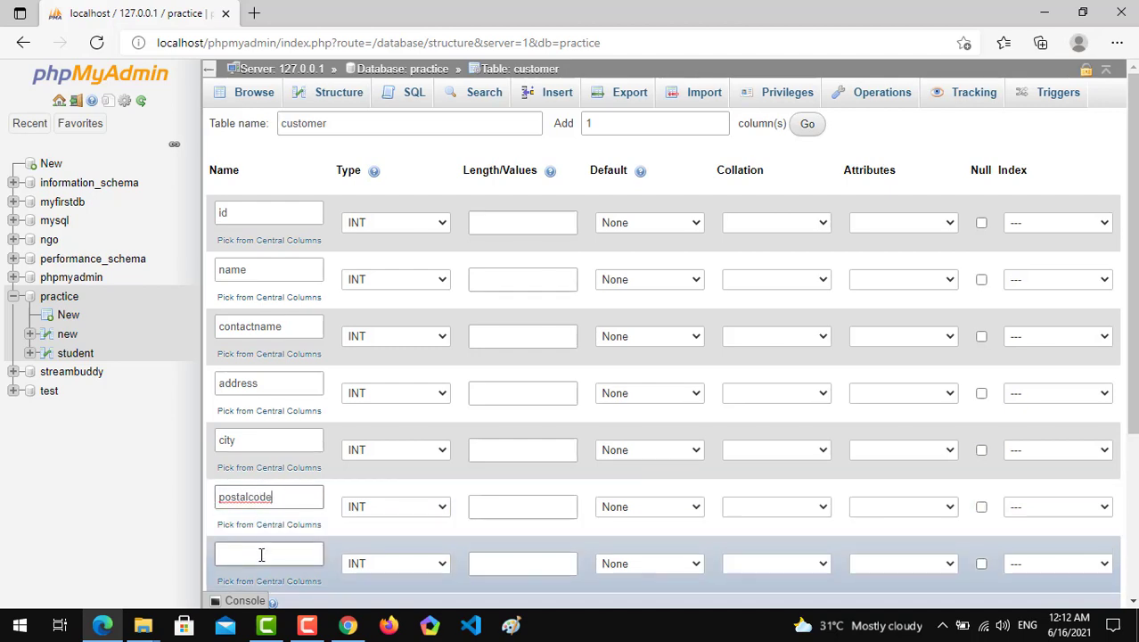
text(cou)
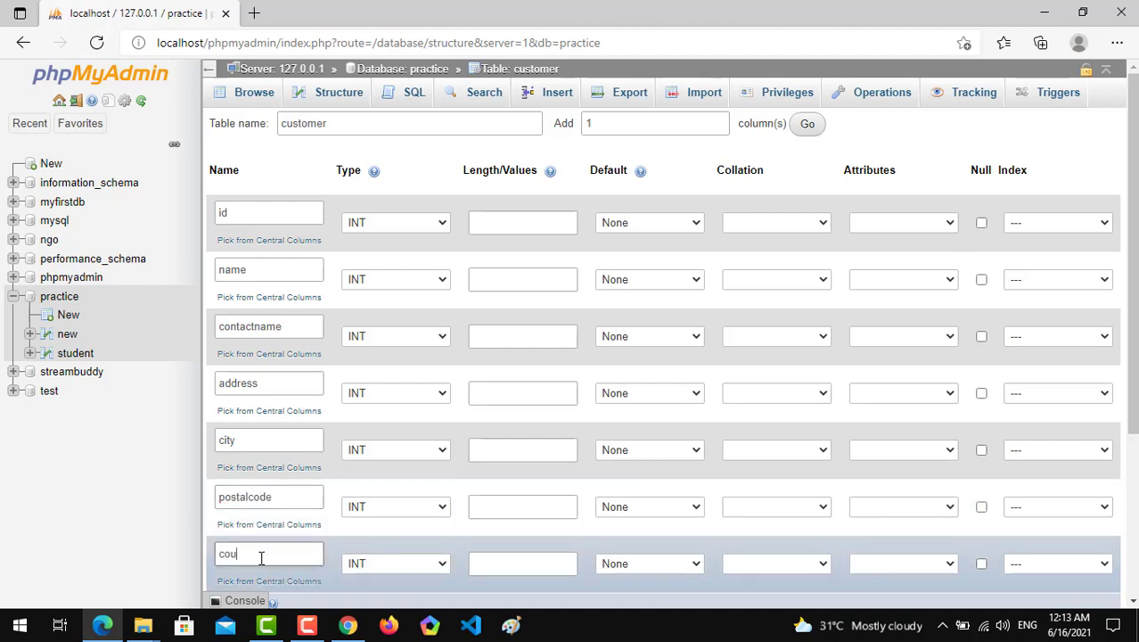
text(ntry)
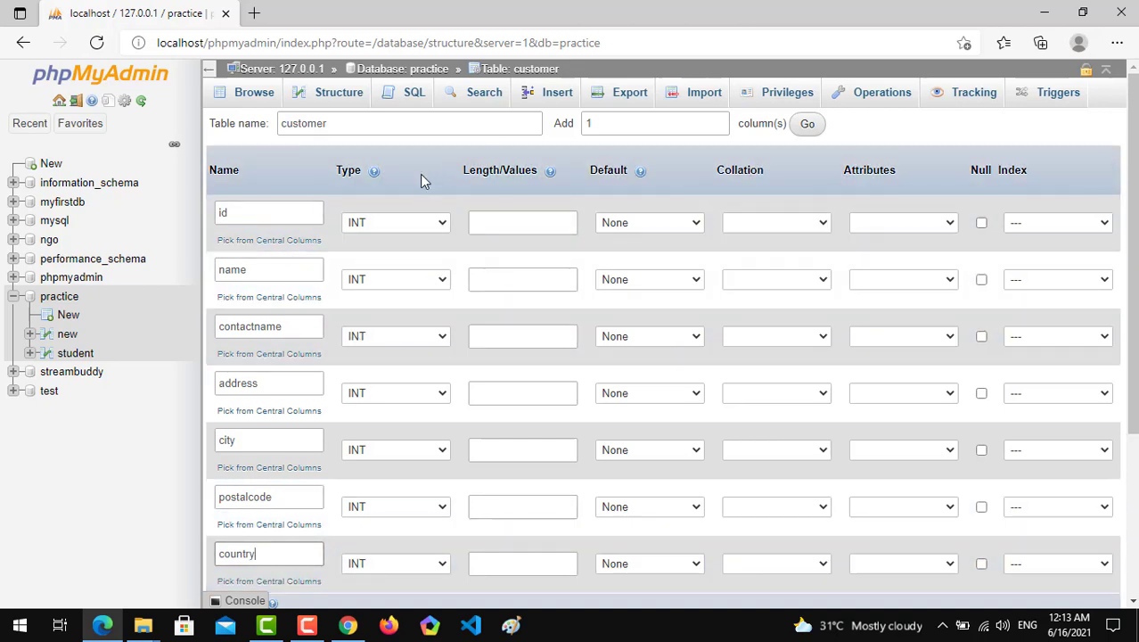
Make name and contactname TEXT and address VARCHAR.
click(424, 280)
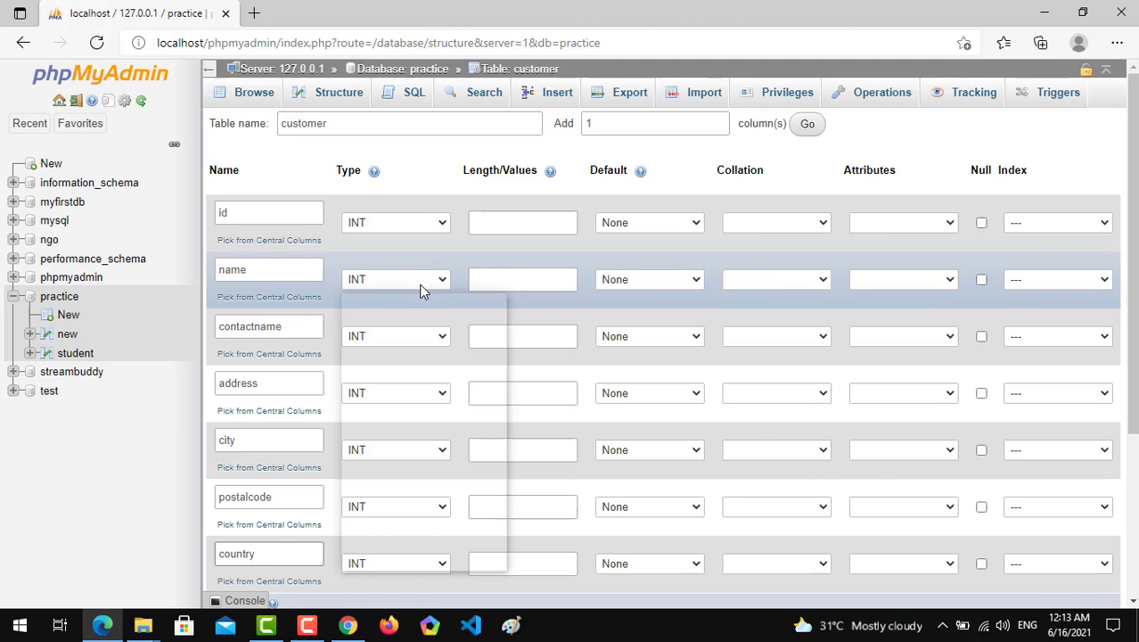
click(399, 330)
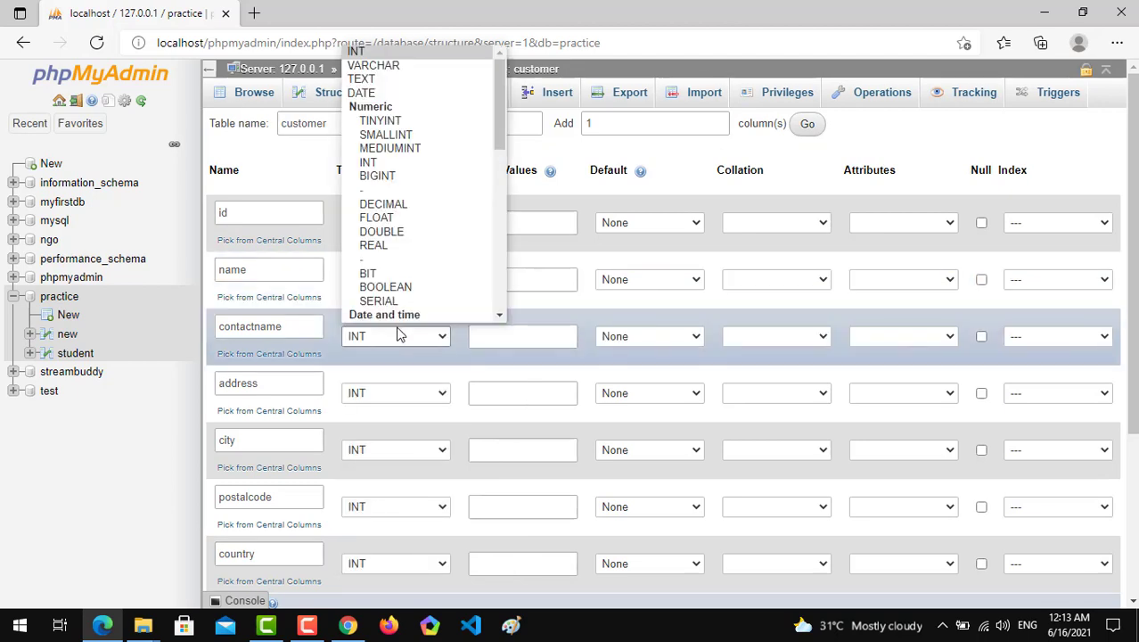
click(362, 79)
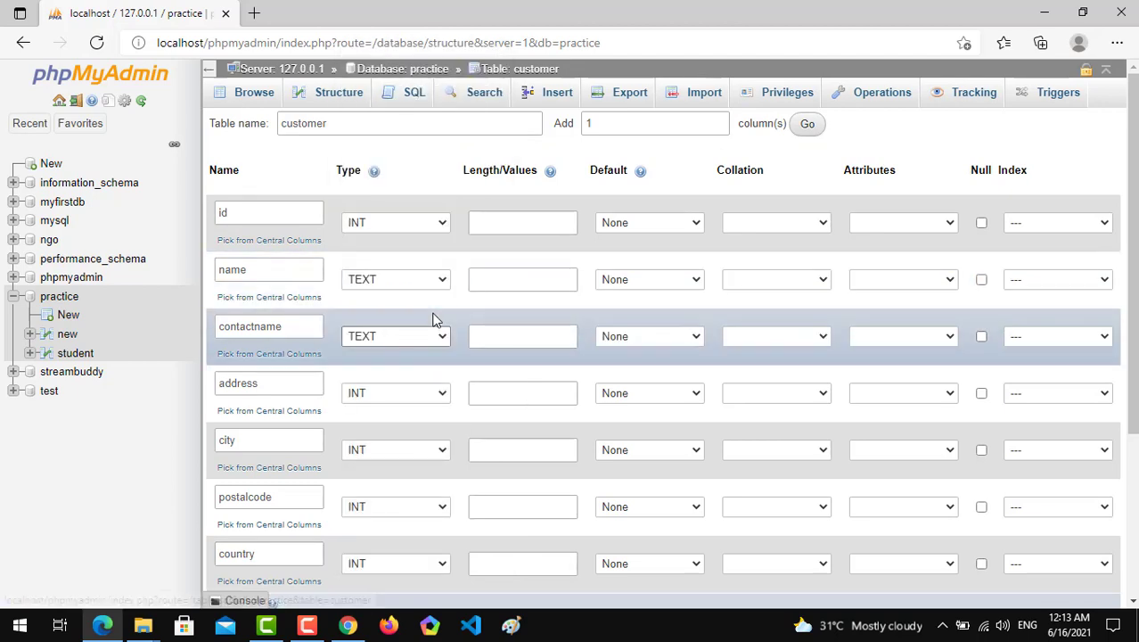
click(418, 395)
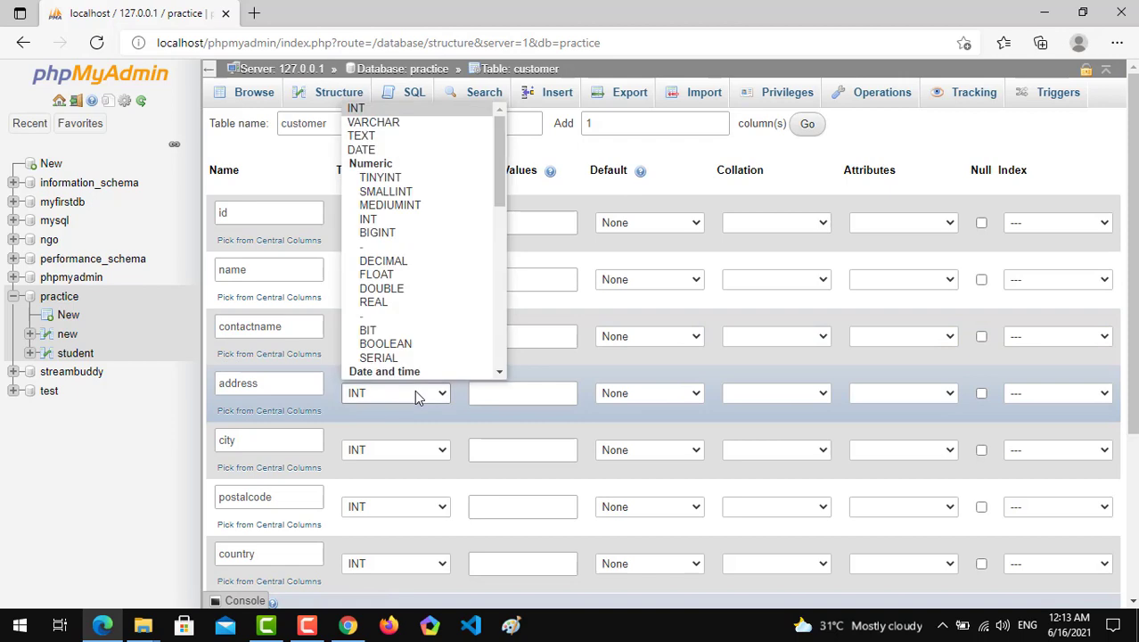
click(418, 396)
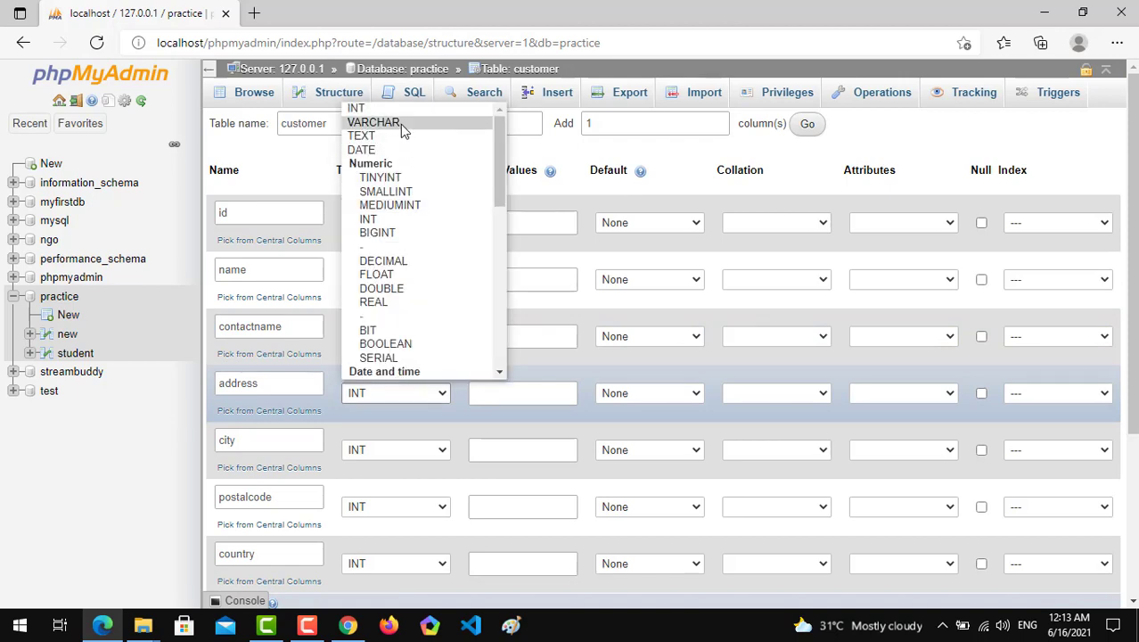
click(401, 124)
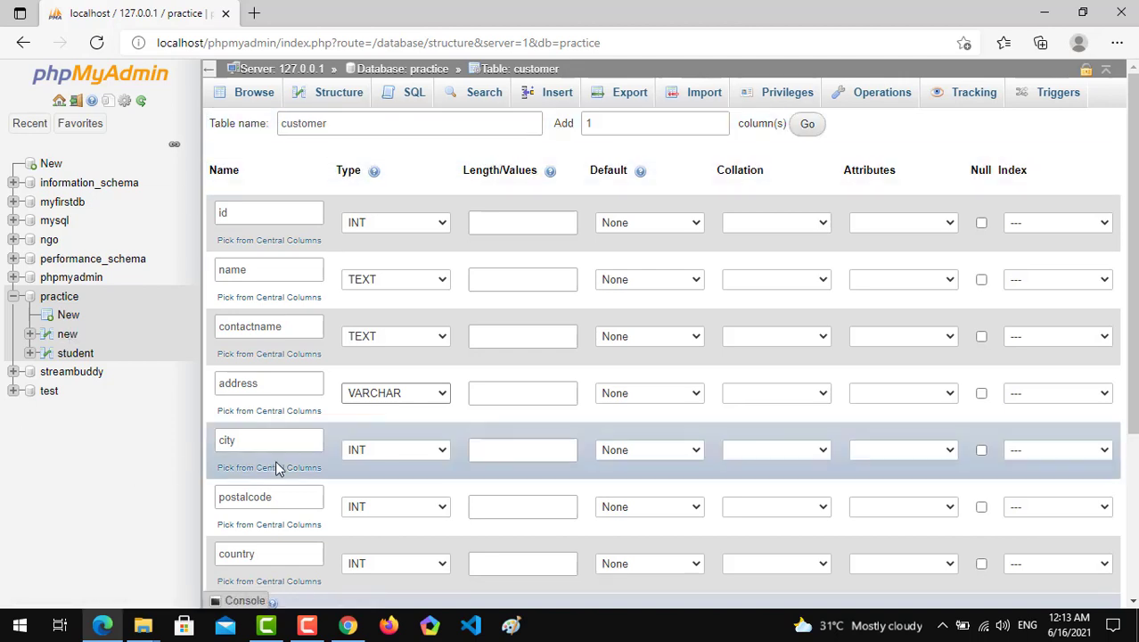
Make city and country TEXT, keeping postalcode as INT.
click(397, 451)
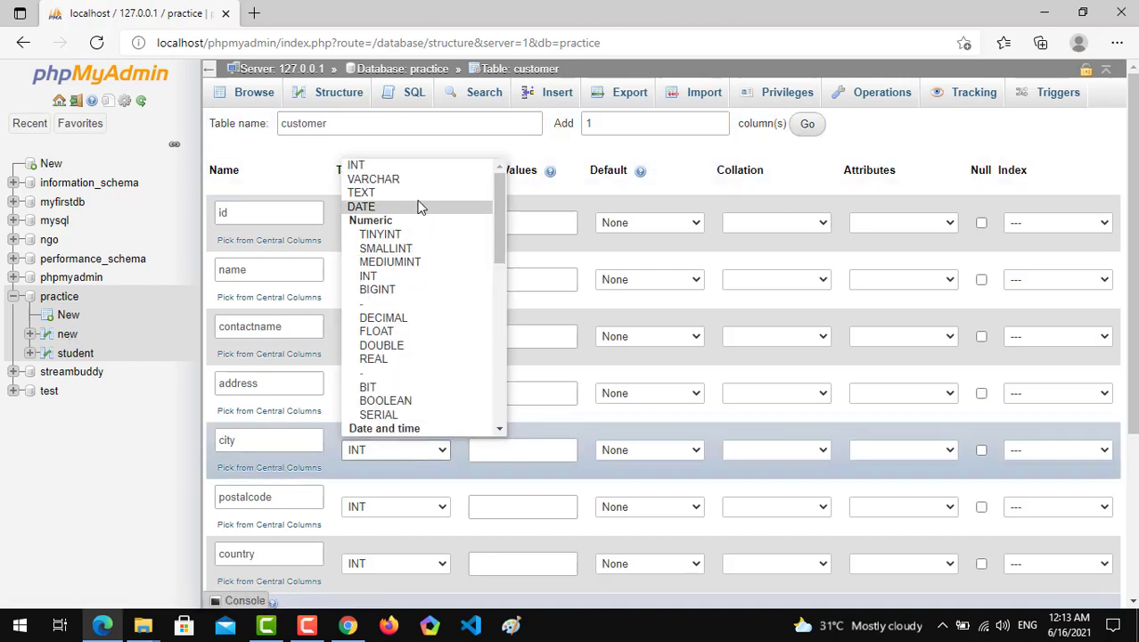
click(361, 192)
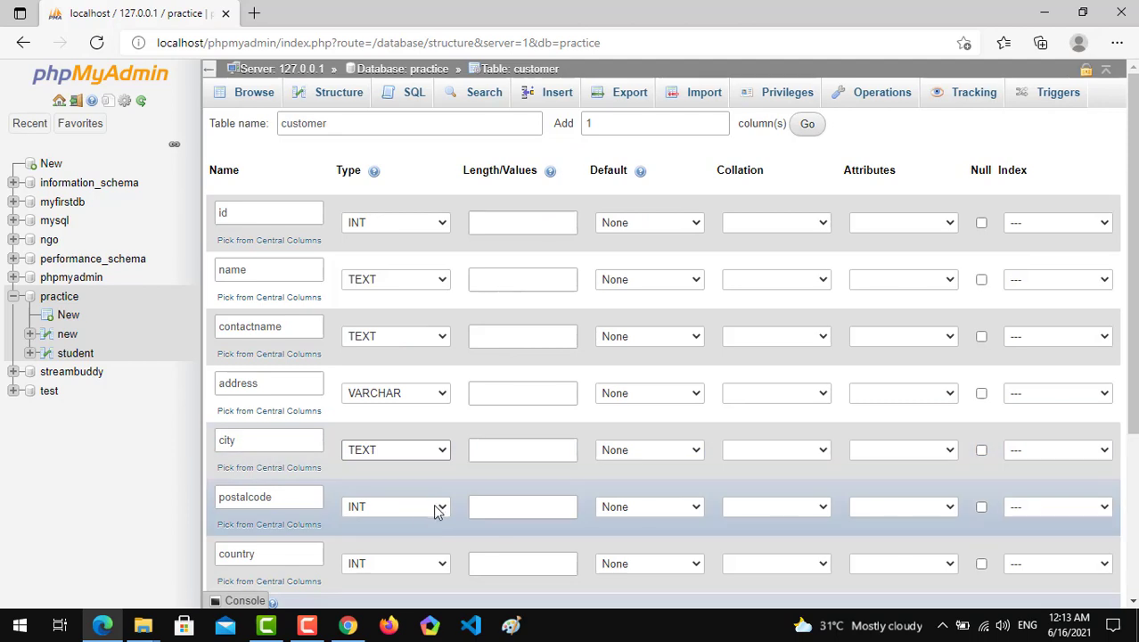
click(438, 508)
click(426, 219)
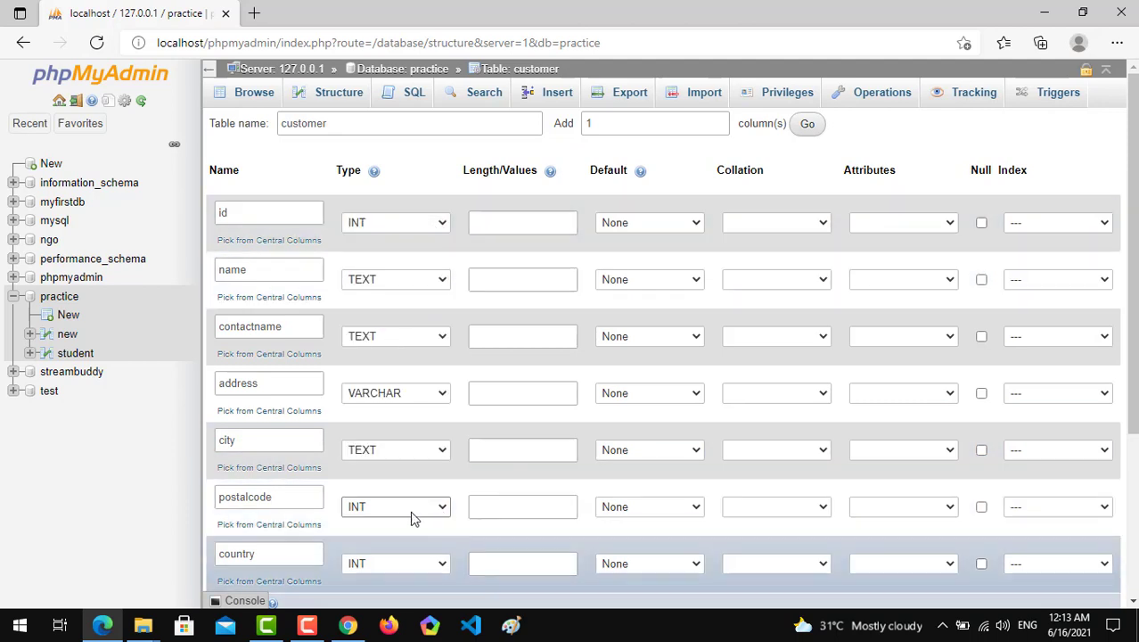
click(408, 566)
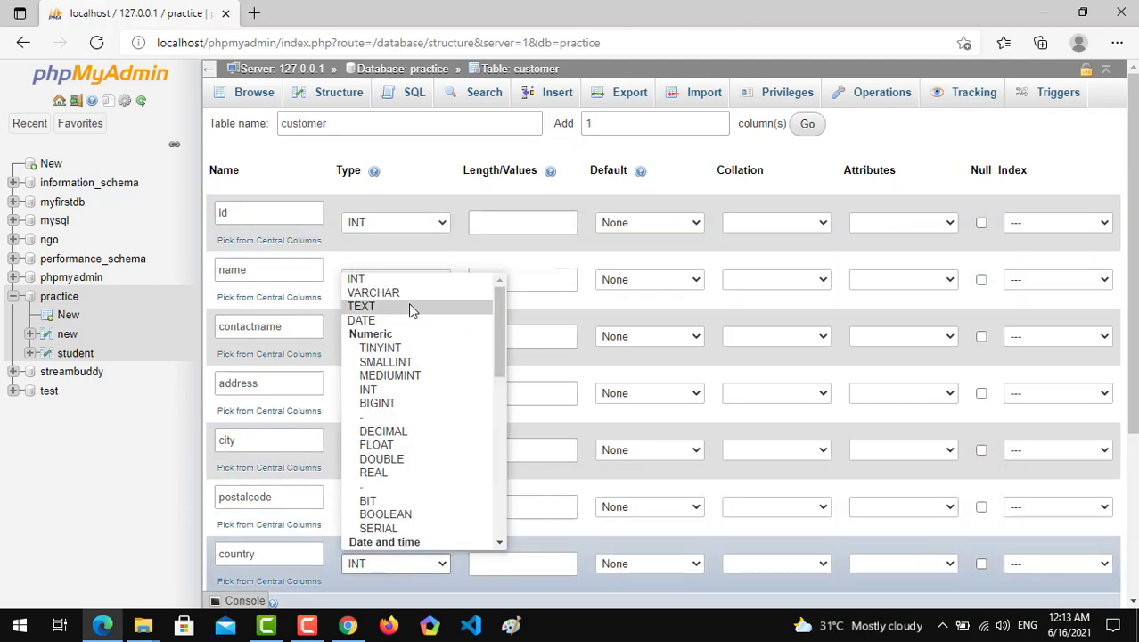
click(407, 306)
click(492, 283)
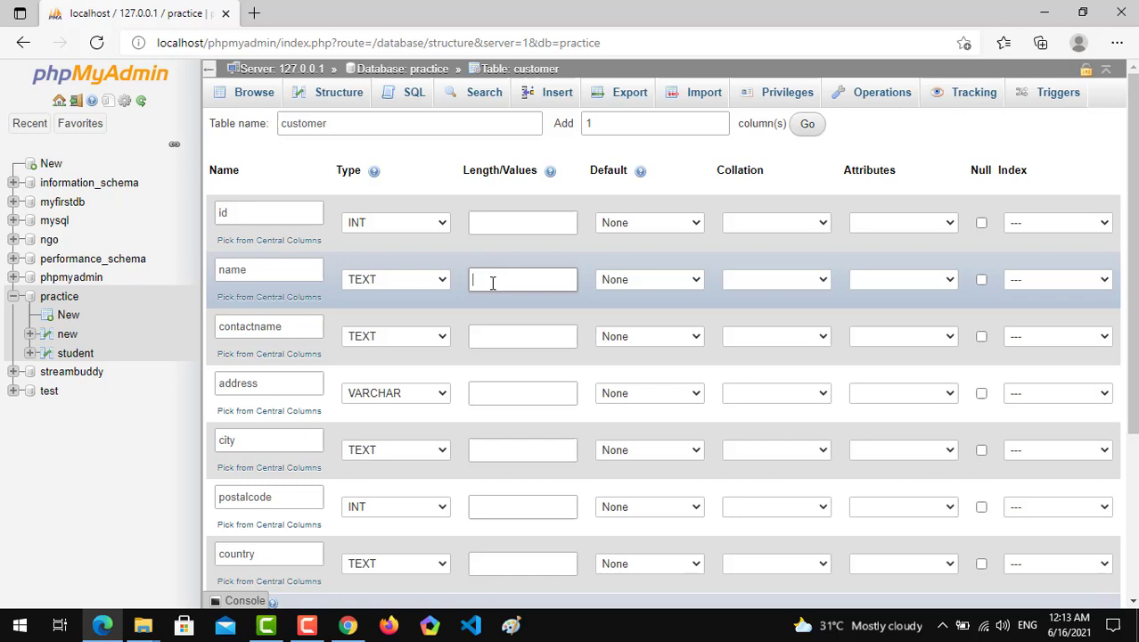
text(50)
Enter lengths 50 for name, contactname, city and country, 200 for address, 10 for postalcode.
click(494, 336)
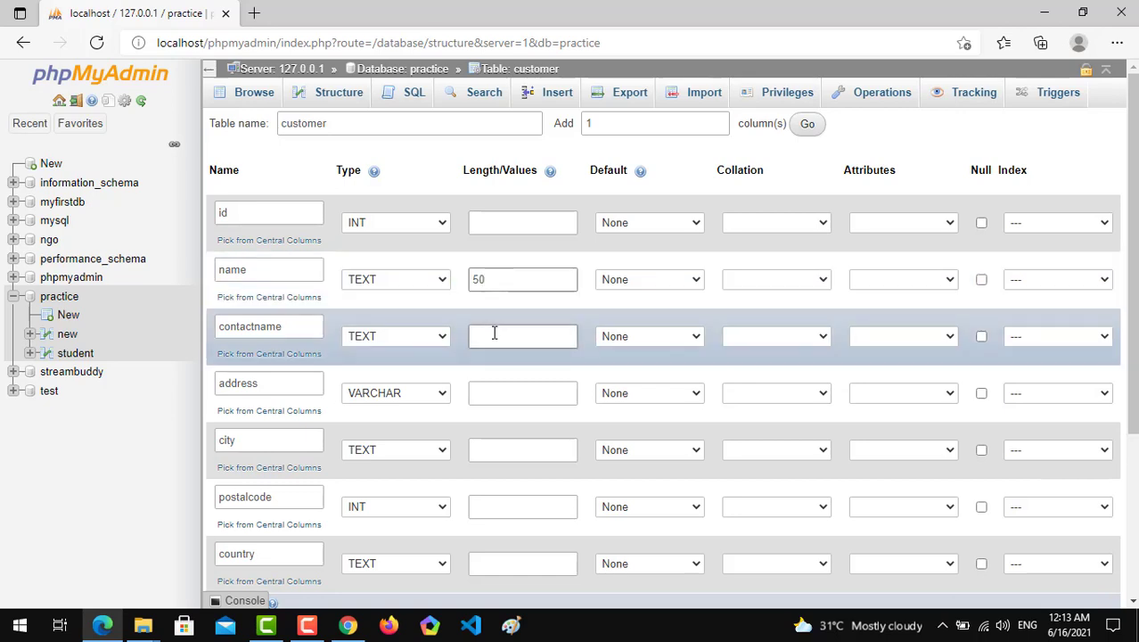
text(50)
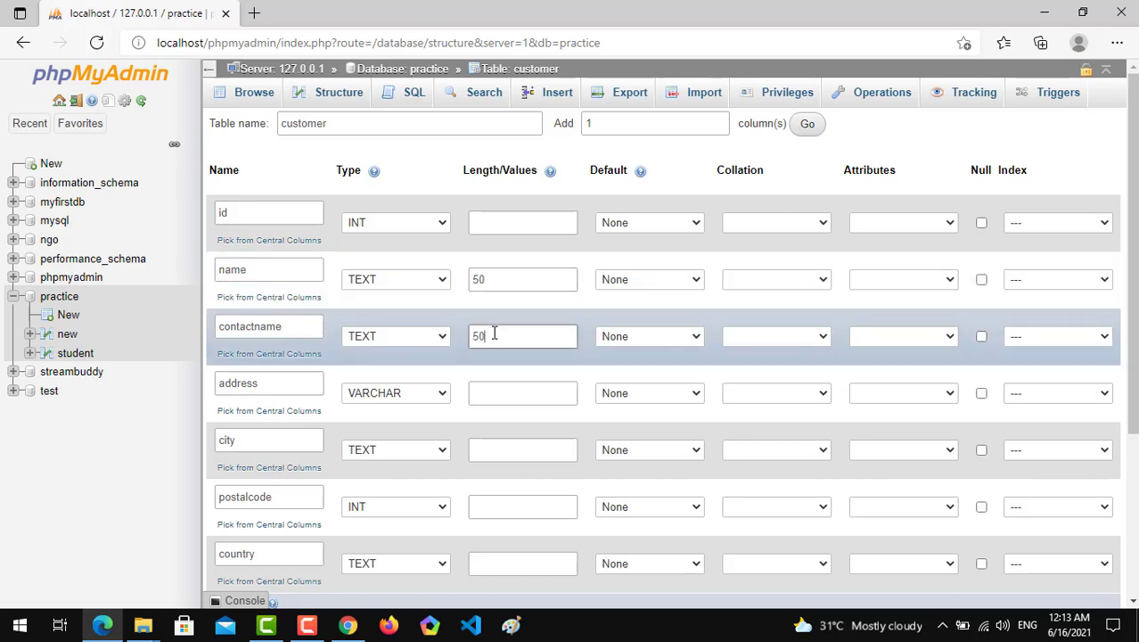
click(488, 390)
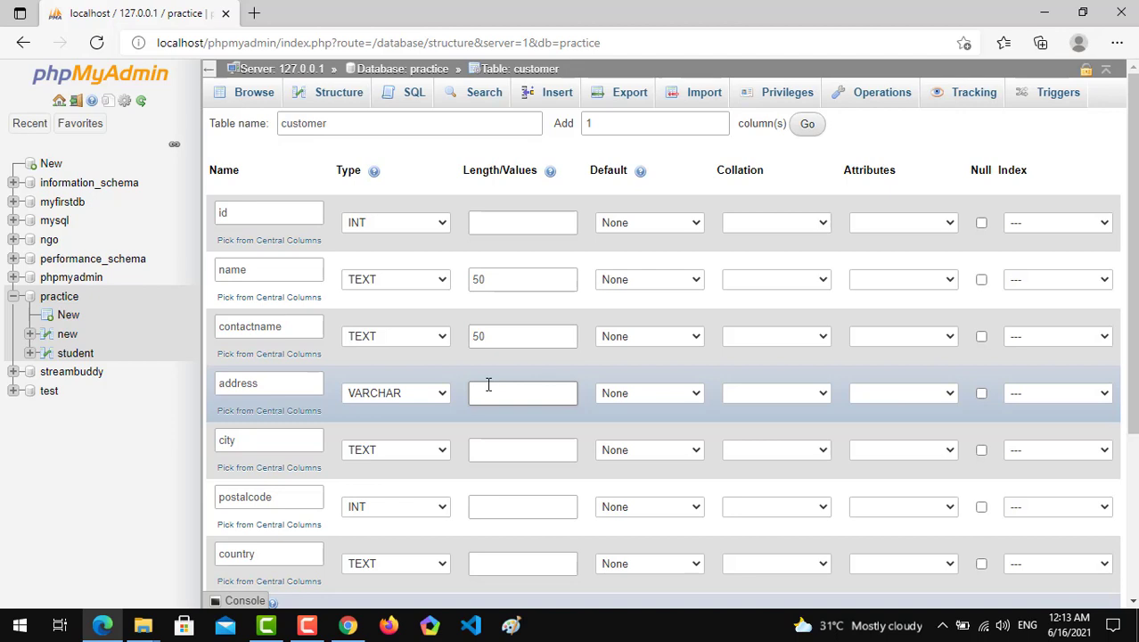
text(200)
click(499, 446)
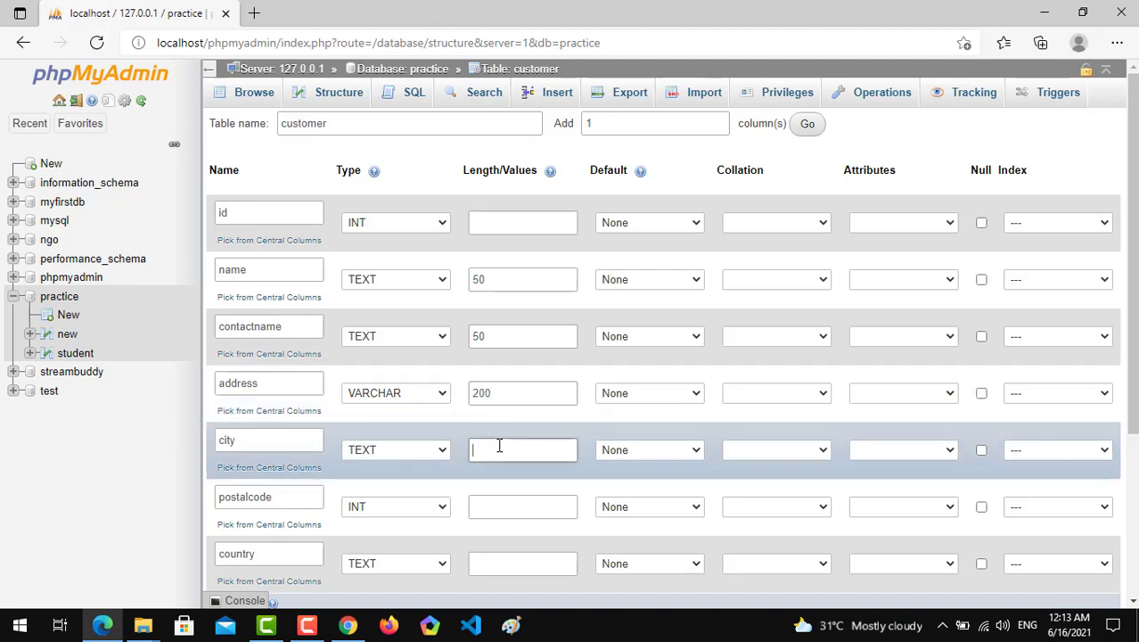
text(50)
click(491, 506)
text(10)
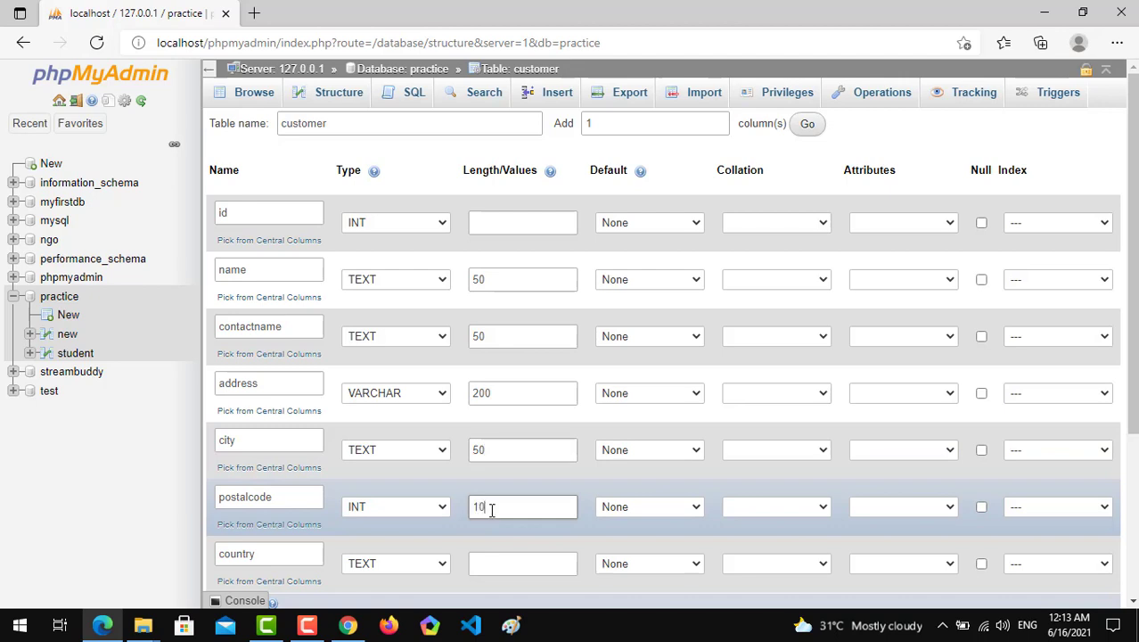
click(489, 562)
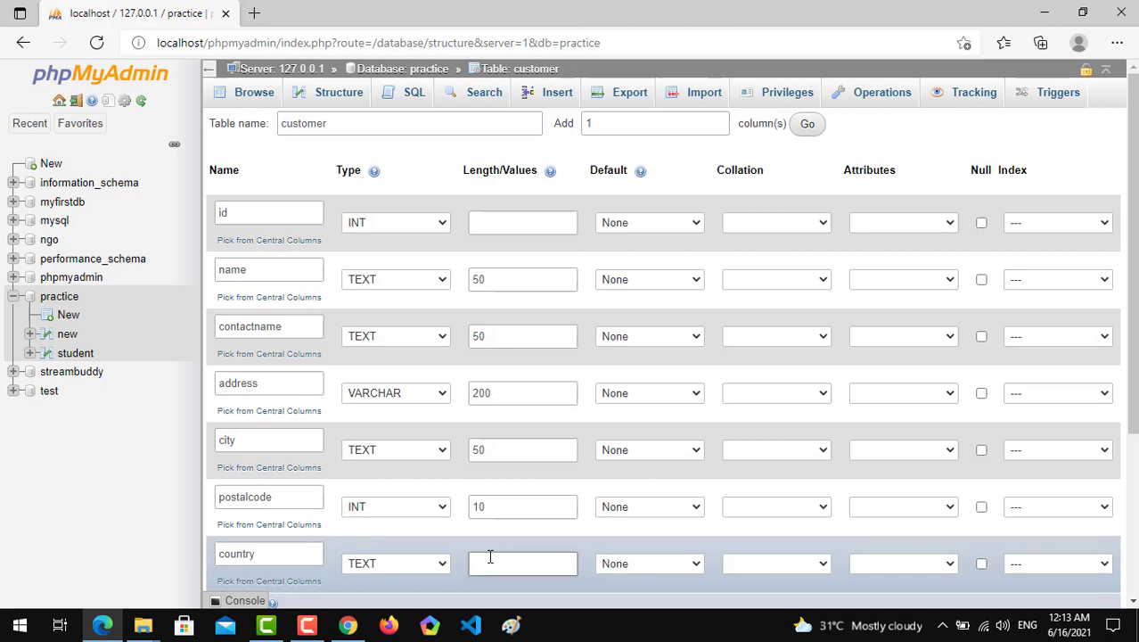
text(50)
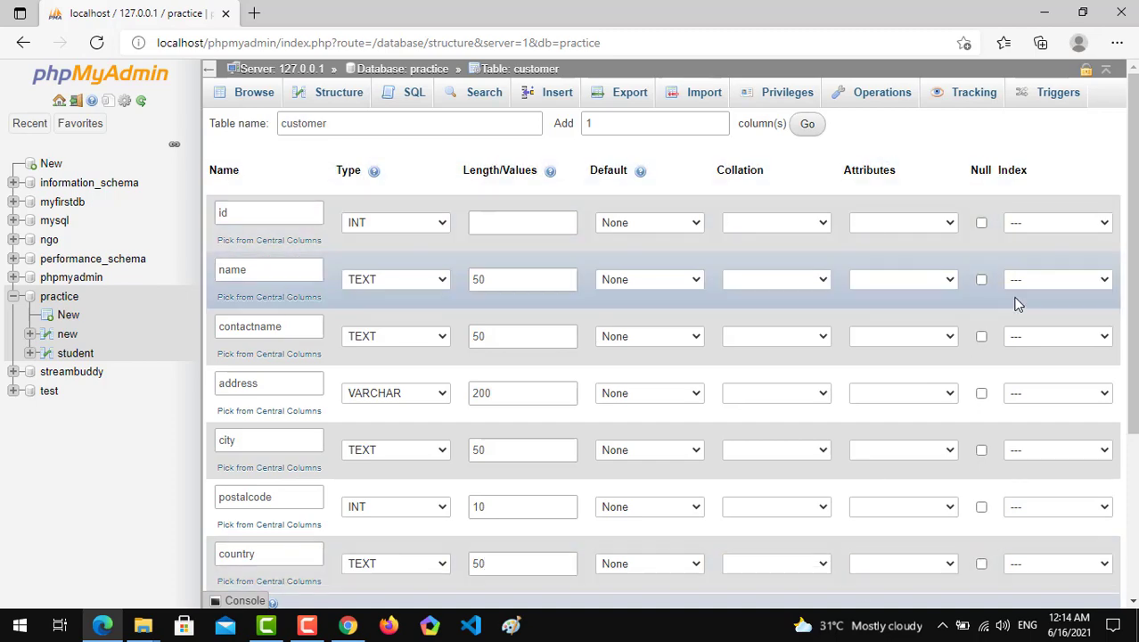
scroll(612, 401, down, 3)
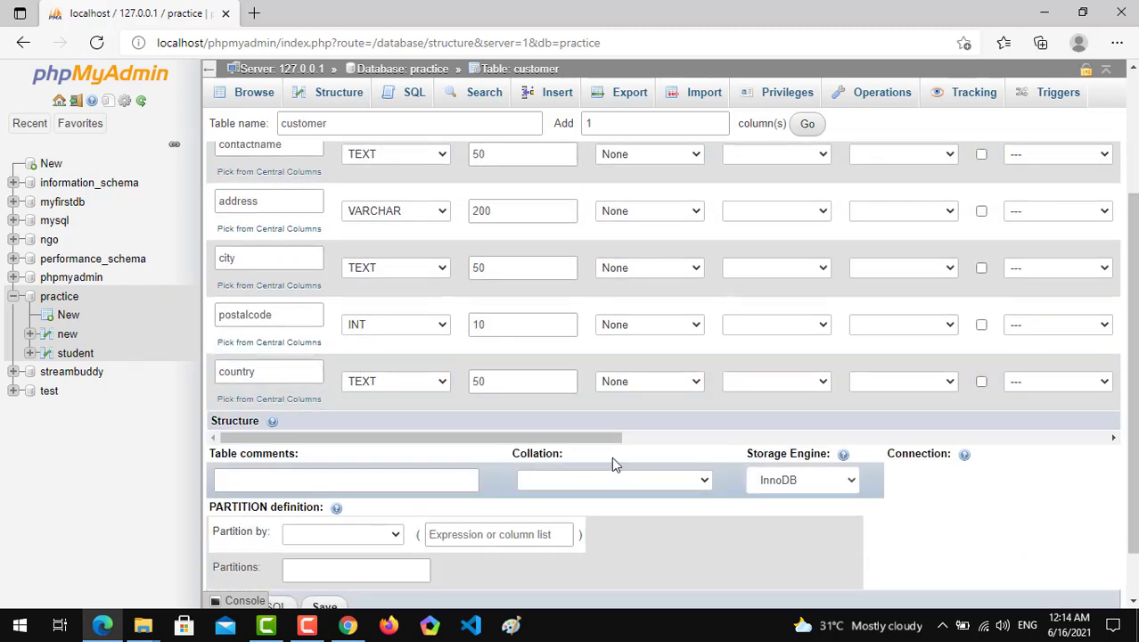
drag(611, 443, 875, 439)
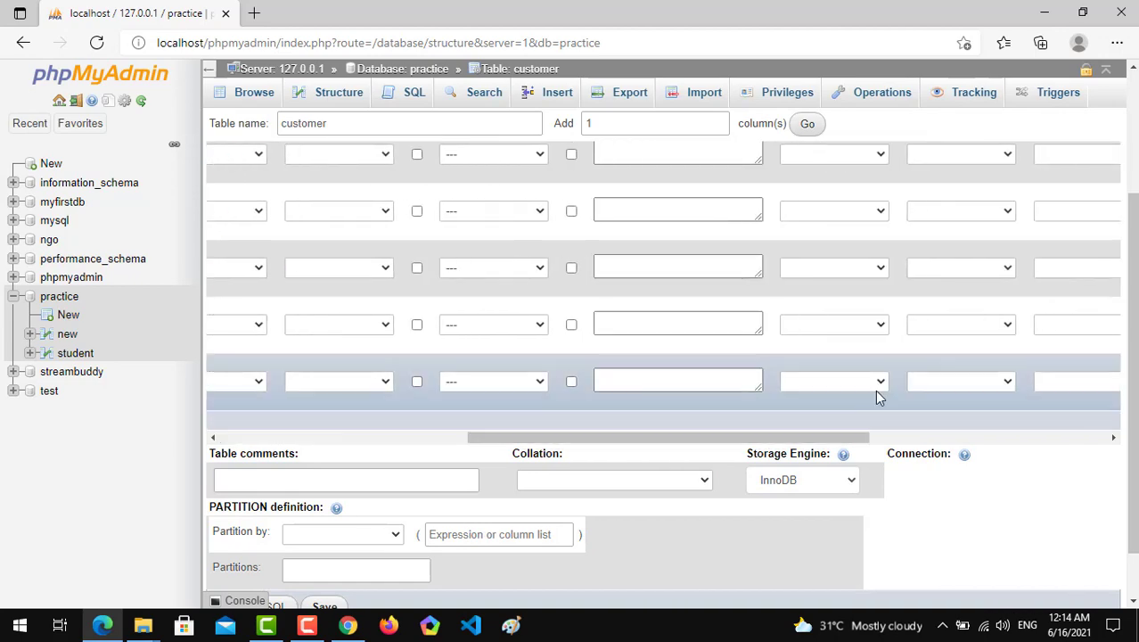
scroll(644, 301, up, 5)
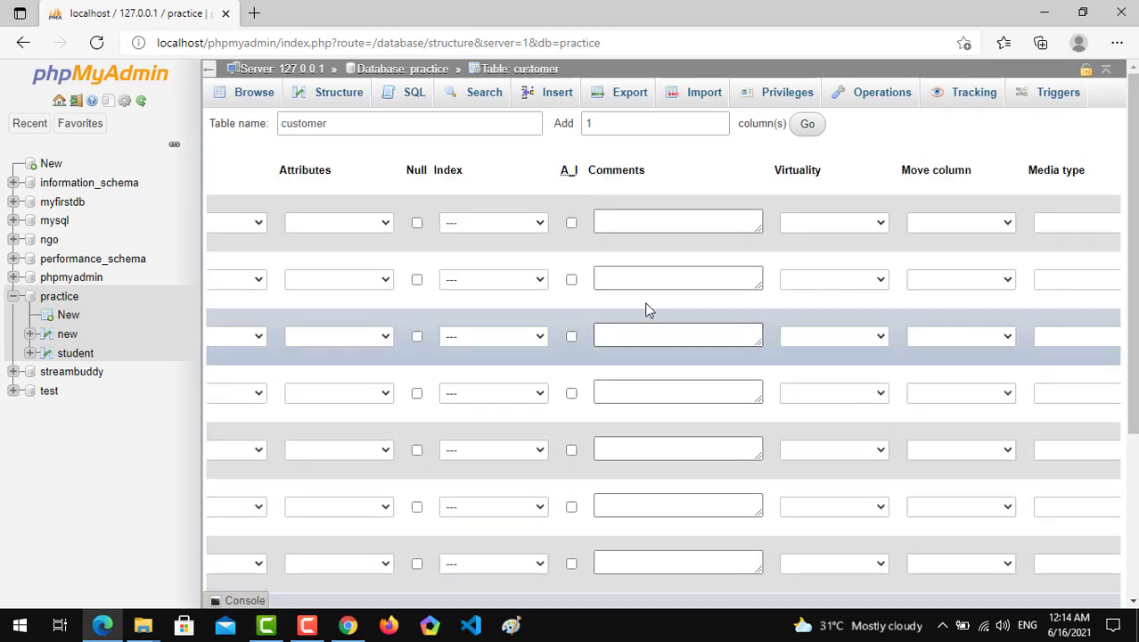
Make id an auto-incrementing primary key and save the customer table.
click(571, 223)
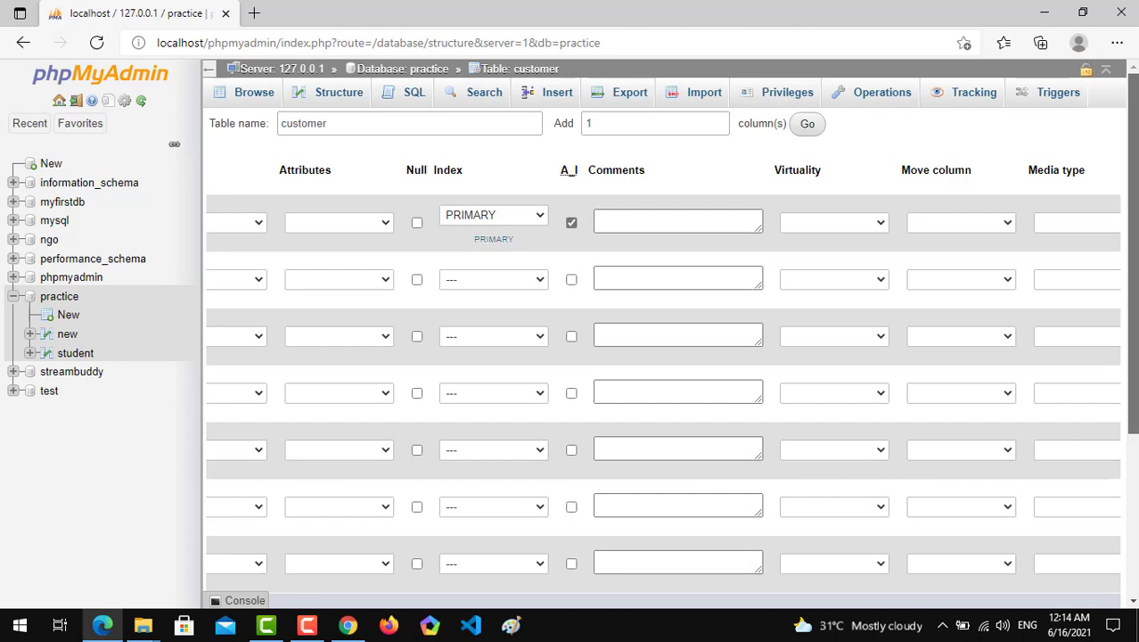
scroll(624, 357, down, 5)
scroll(624, 357, down, 1)
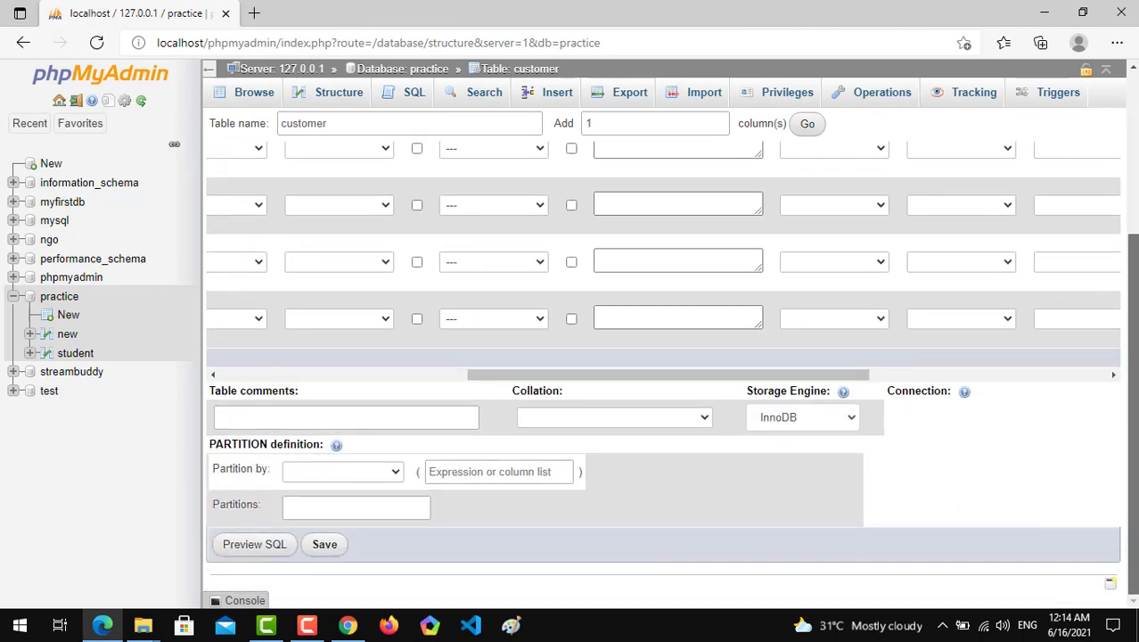
click(325, 545)
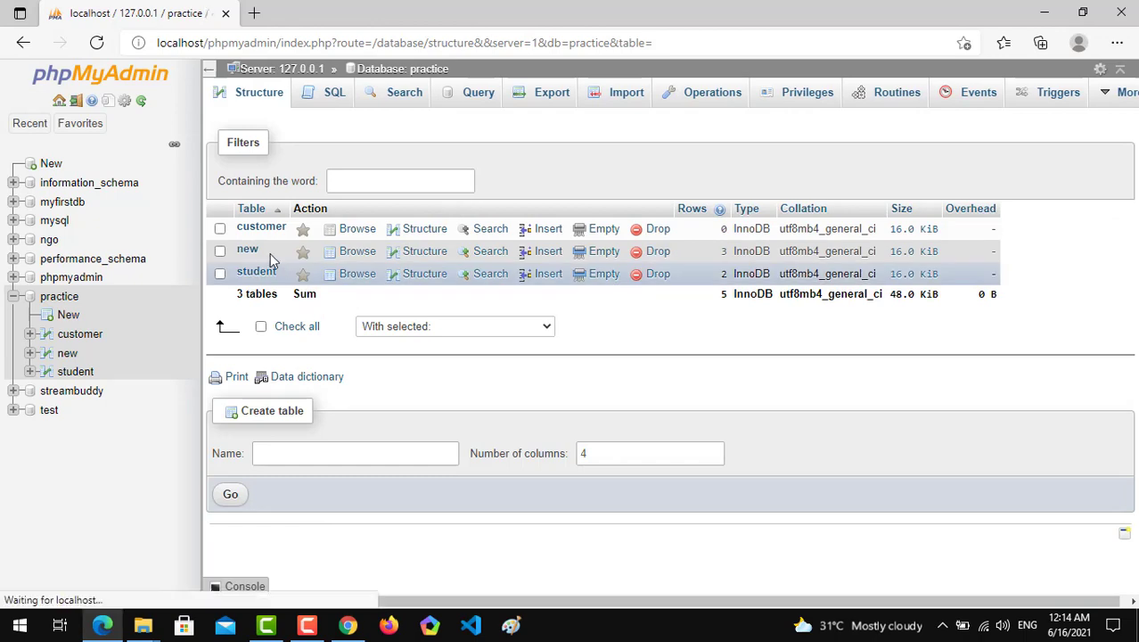
View the saved customer table's structure with its seven columns.
click(267, 225)
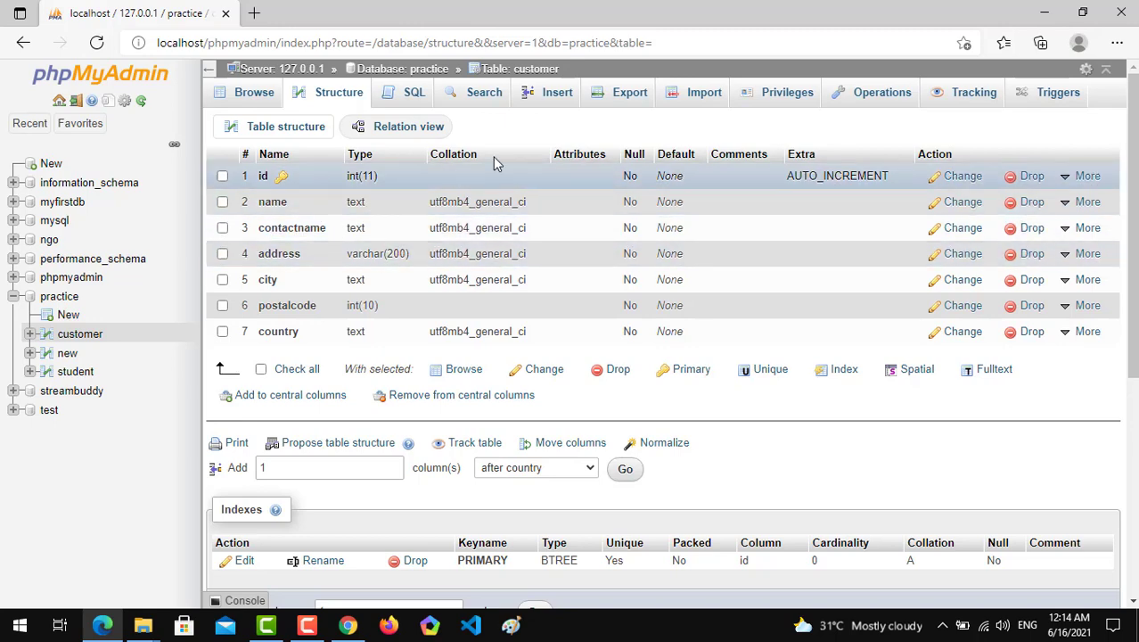
Fill the Insert form: alifred, Maria Andres, asasasas, Berlin, 12209, Germany.
click(557, 91)
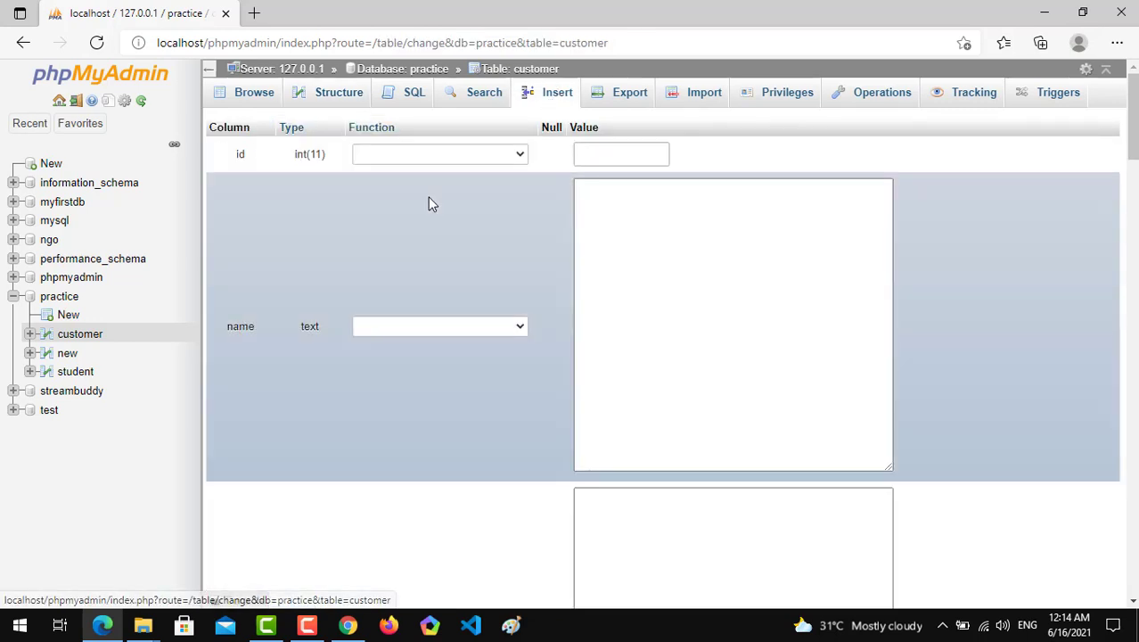
click(675, 250)
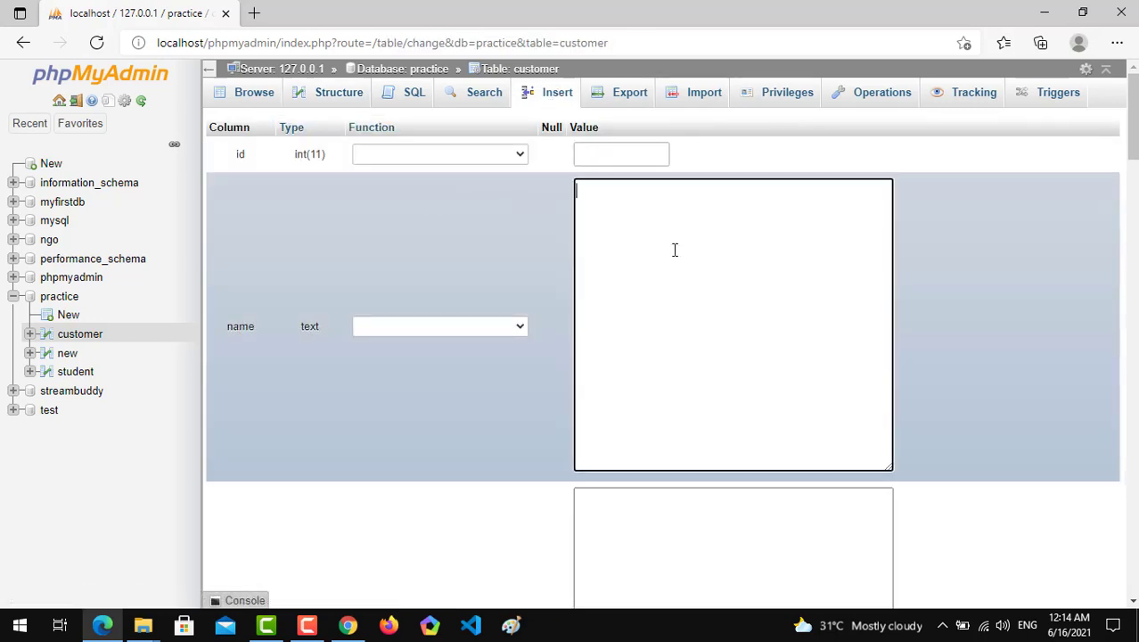
text(a)
text(lifred)
click(728, 545)
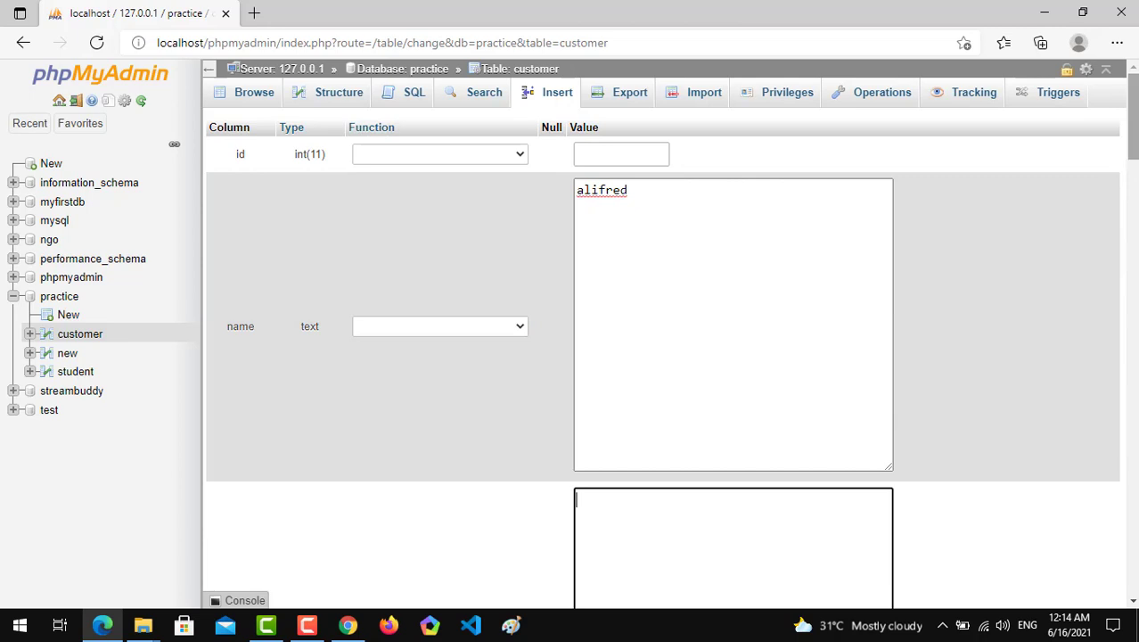
drag(1132, 116, 1132, 165)
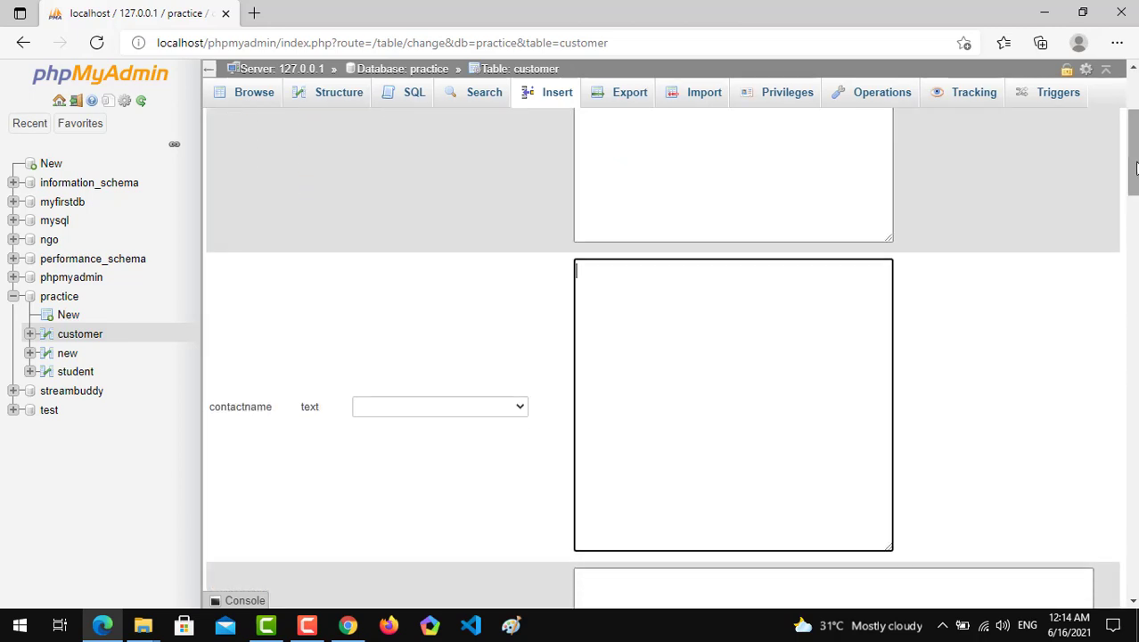
text(Ma)
text(ria Andr)
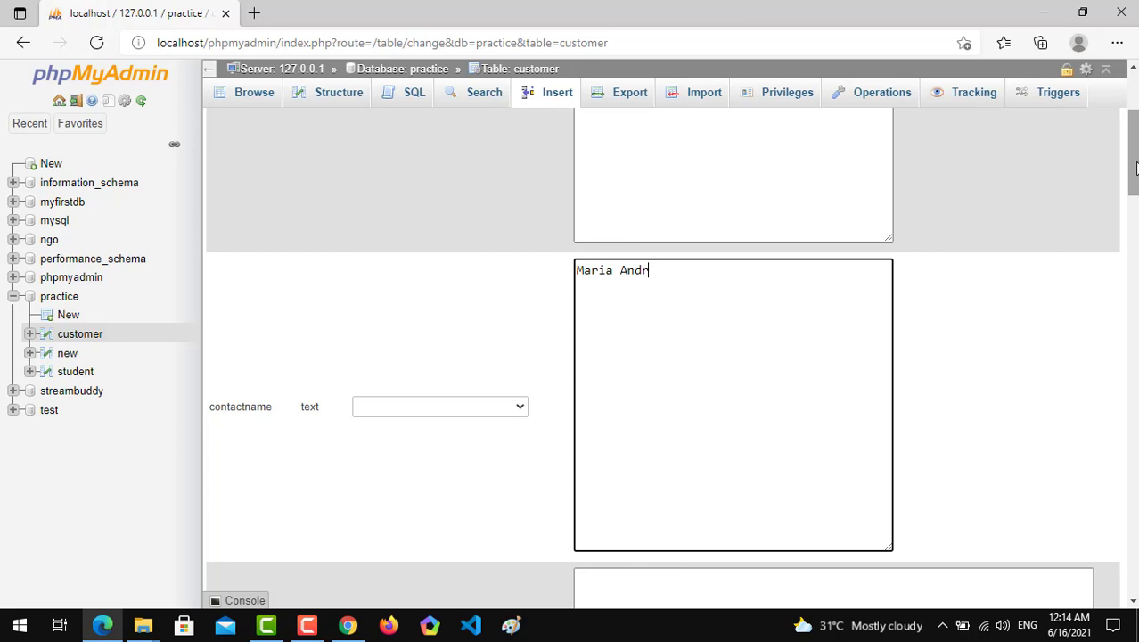
text(es)
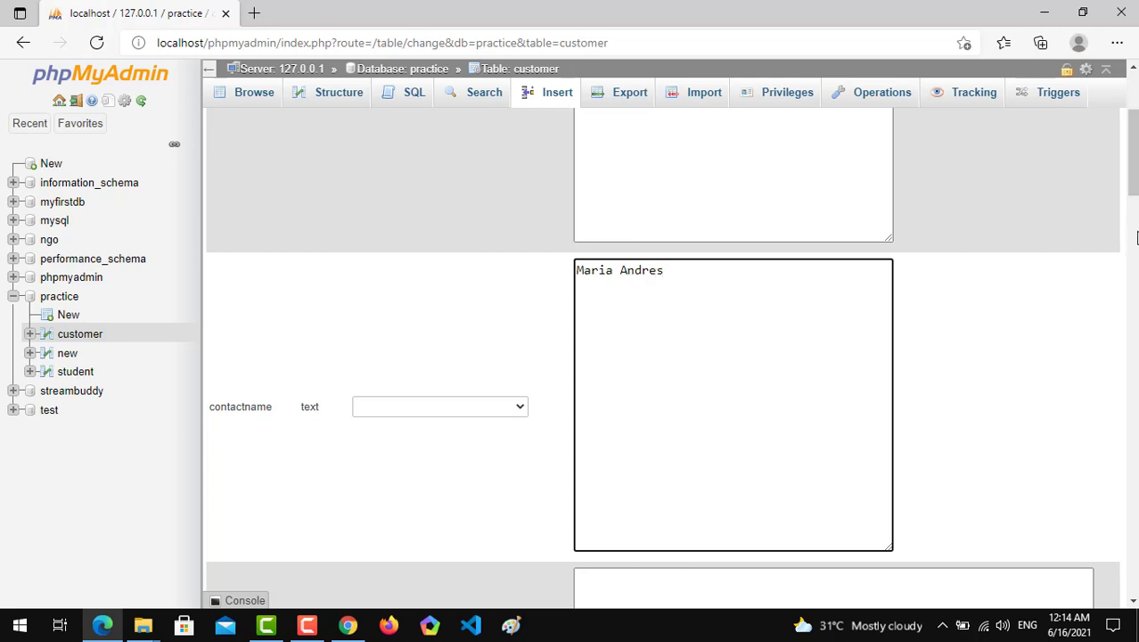
drag(1132, 179, 1132, 222)
click(796, 152)
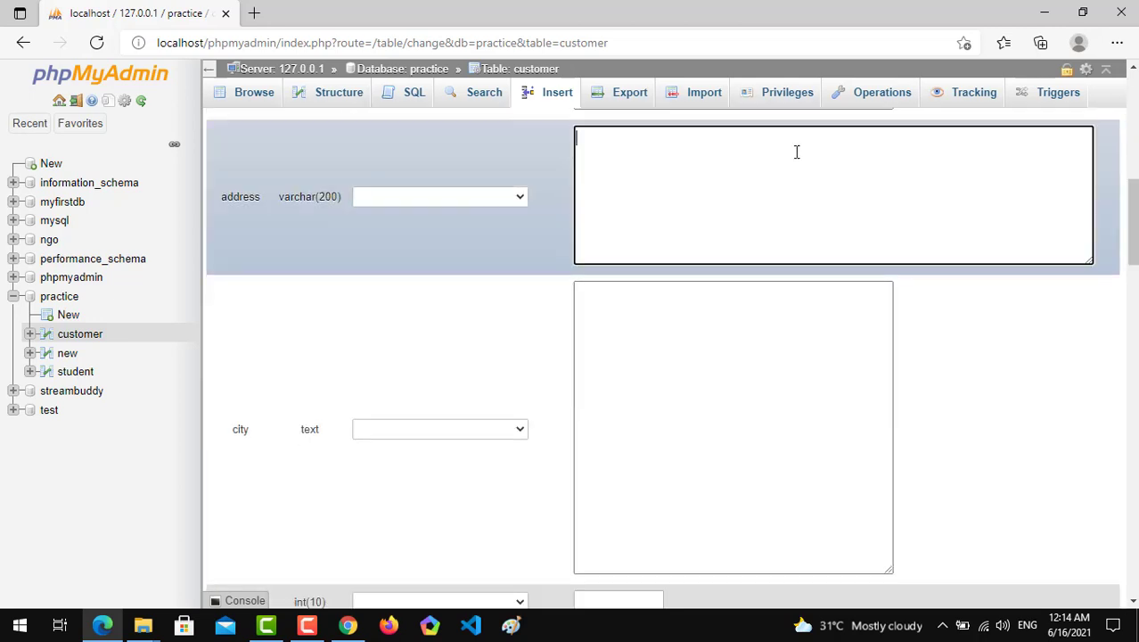
text(asasasas)
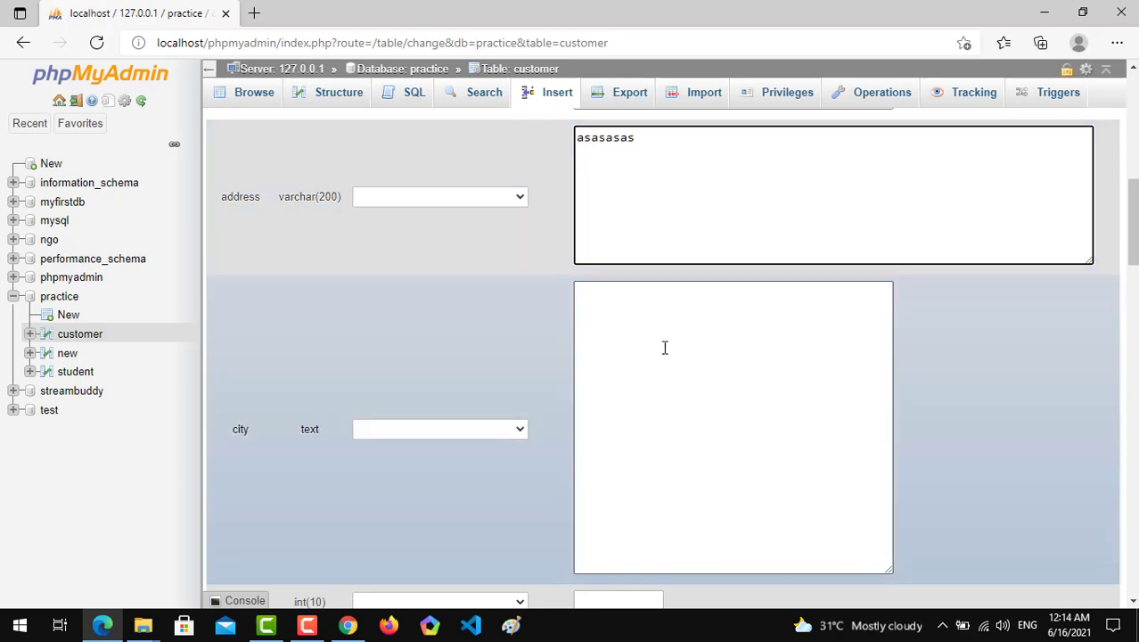
click(664, 348)
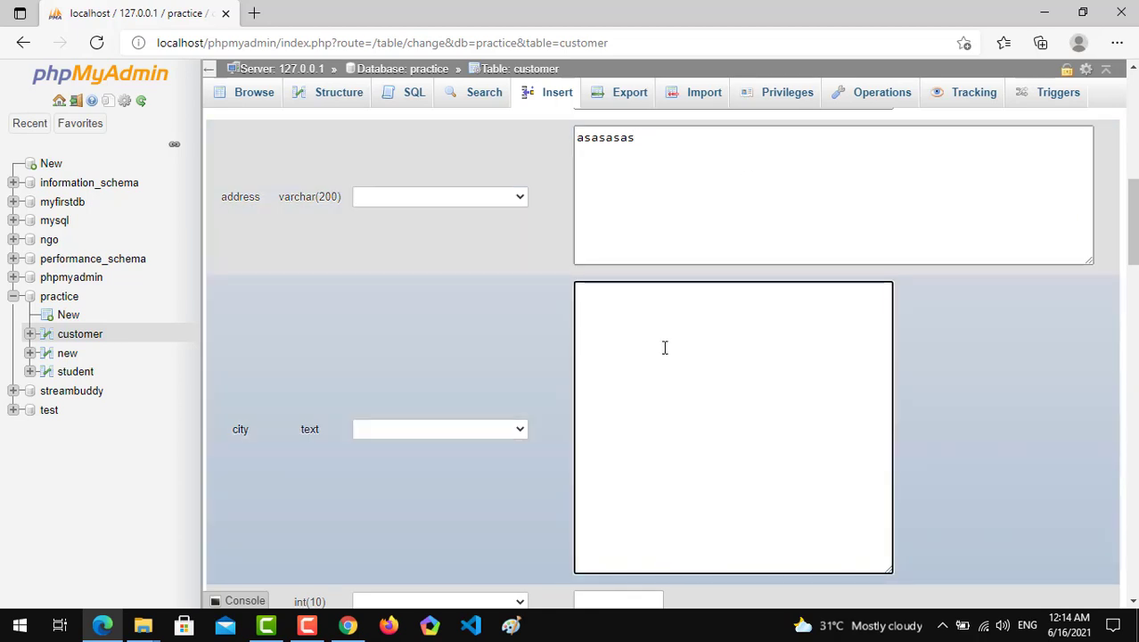
text(Berli)
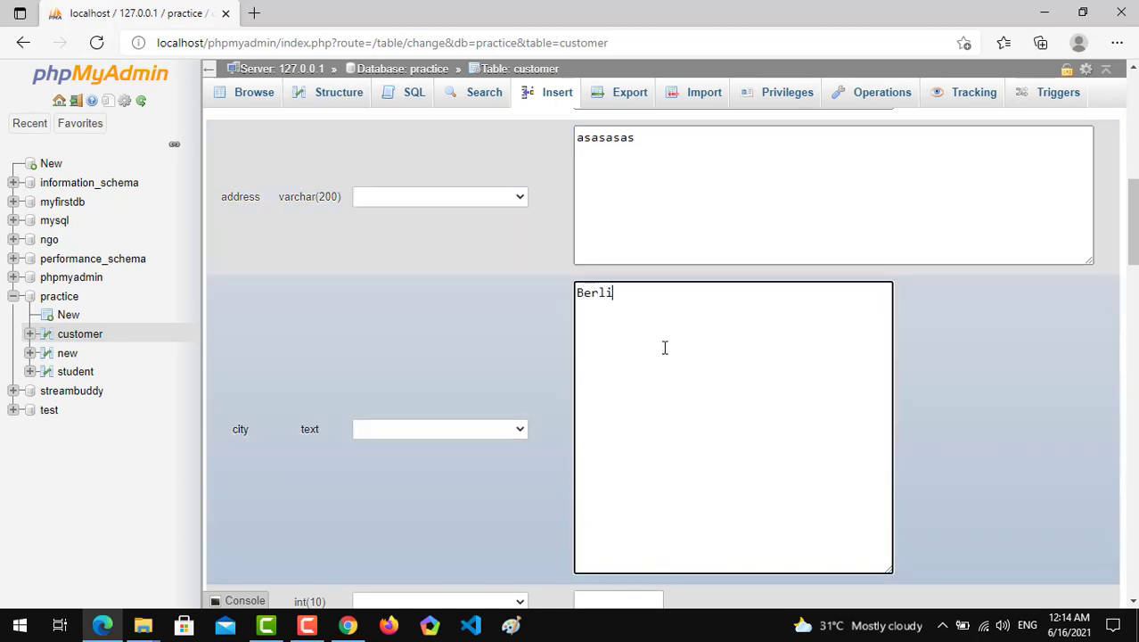
text(n)
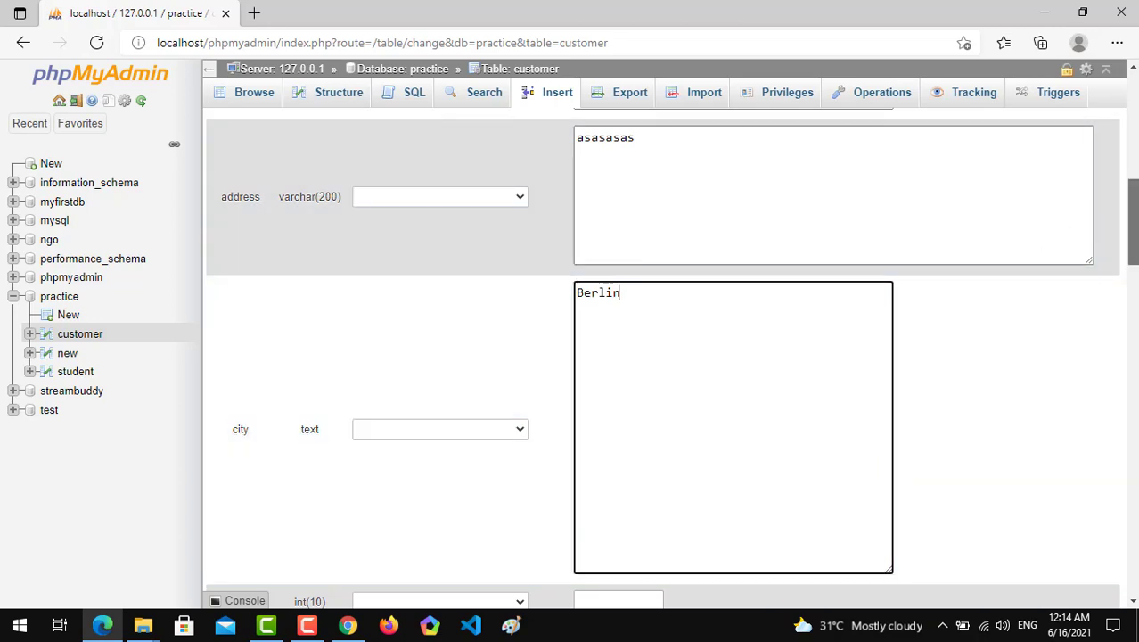
drag(1132, 227, 1134, 284)
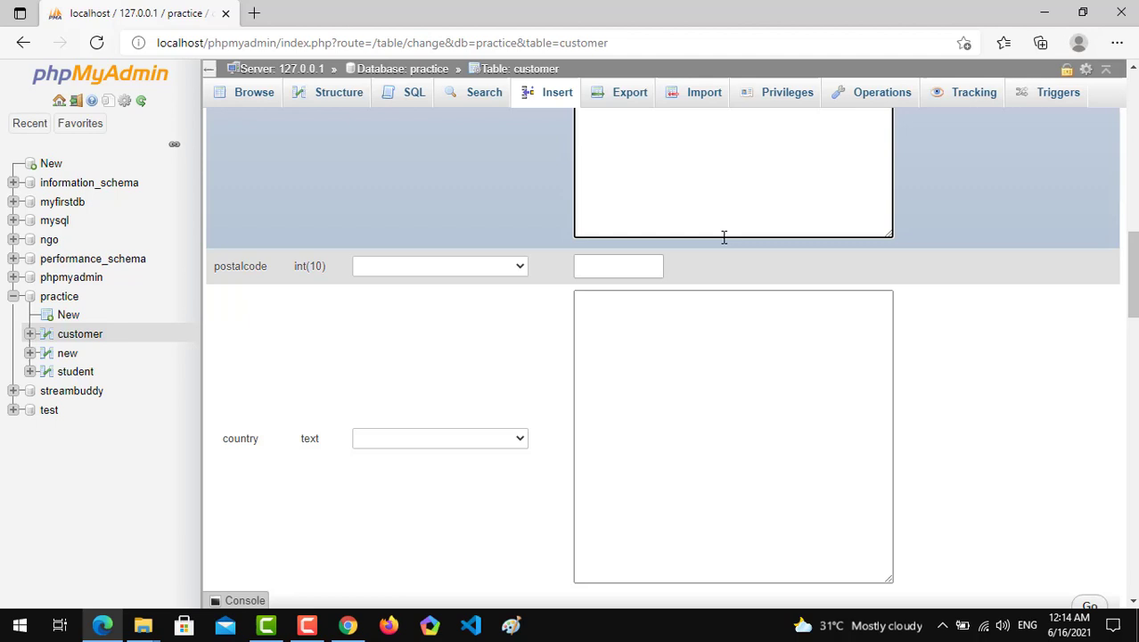
click(611, 266)
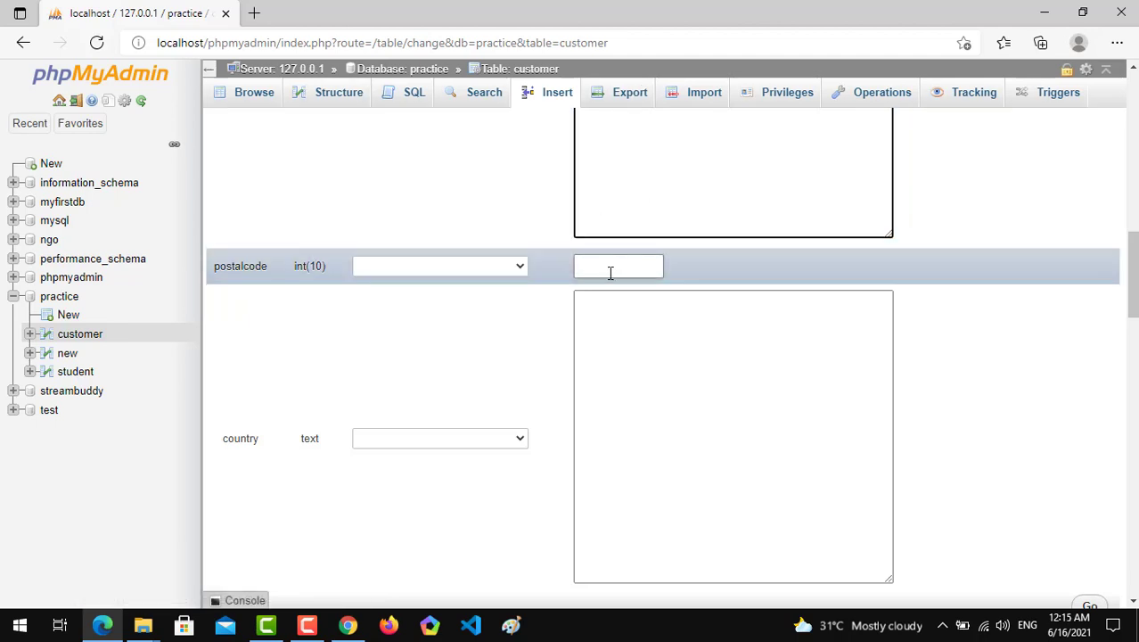
text(12209)
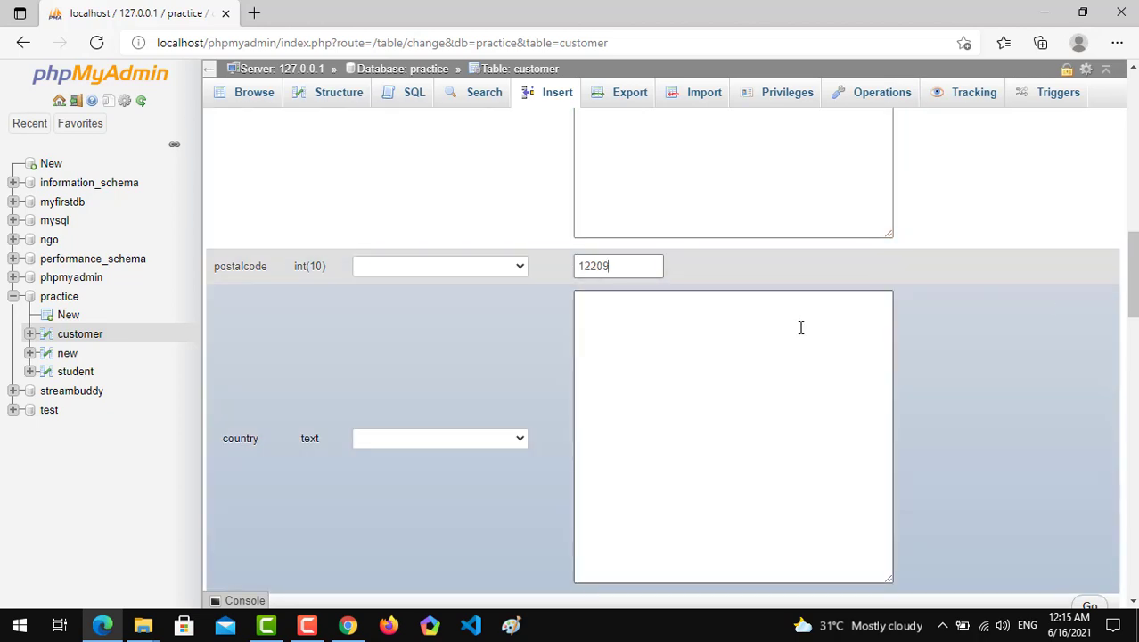
click(800, 327)
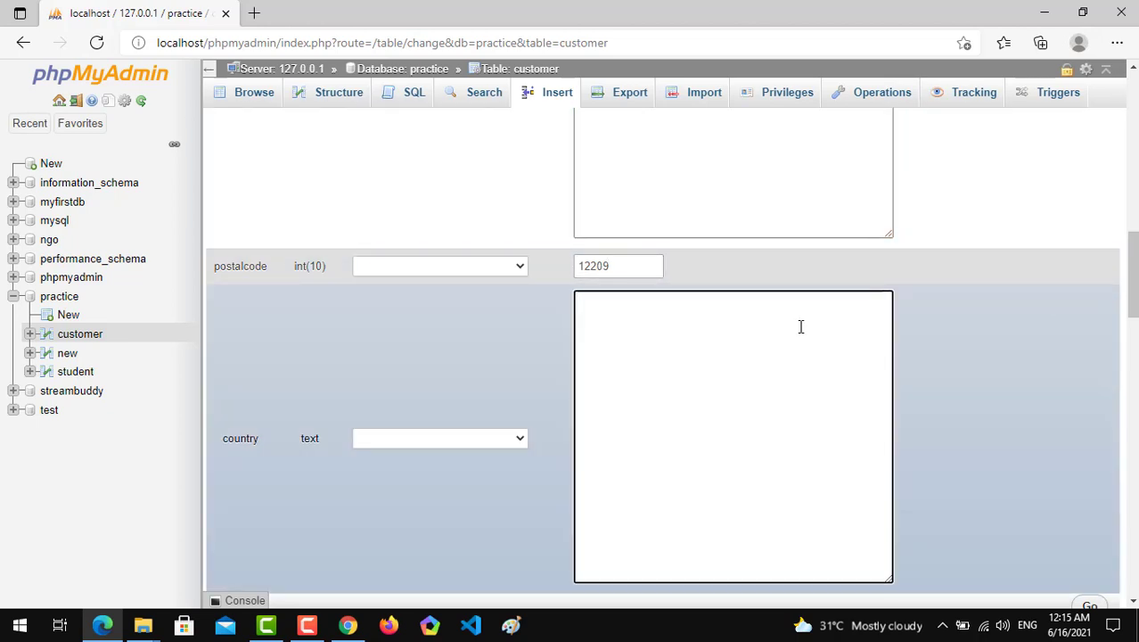
text(Germany)
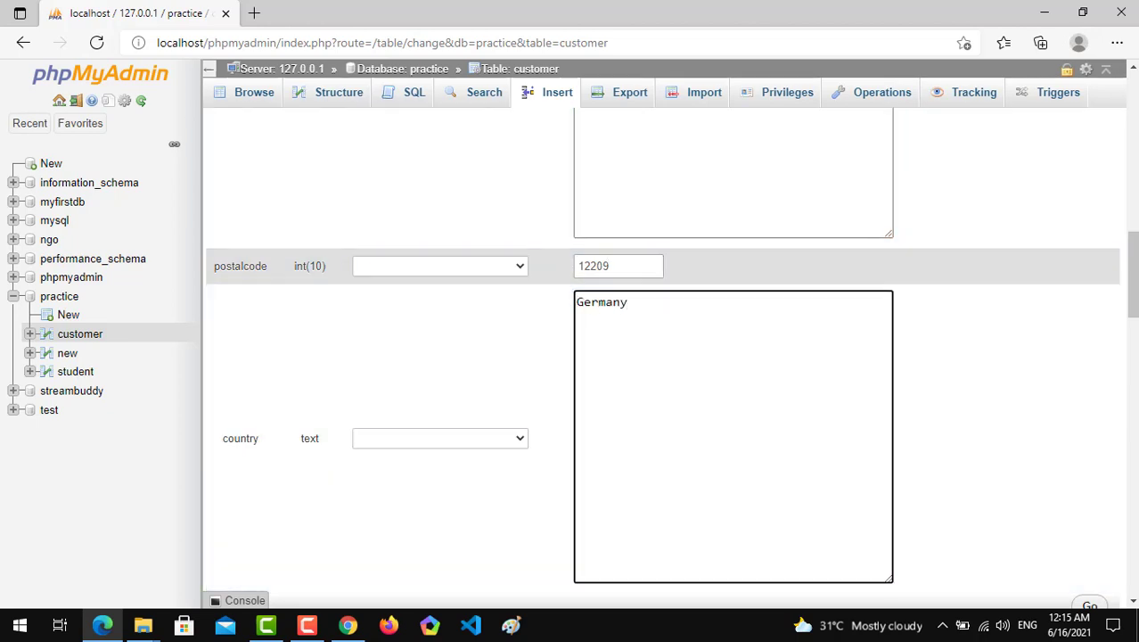
drag(1132, 272, 1132, 321)
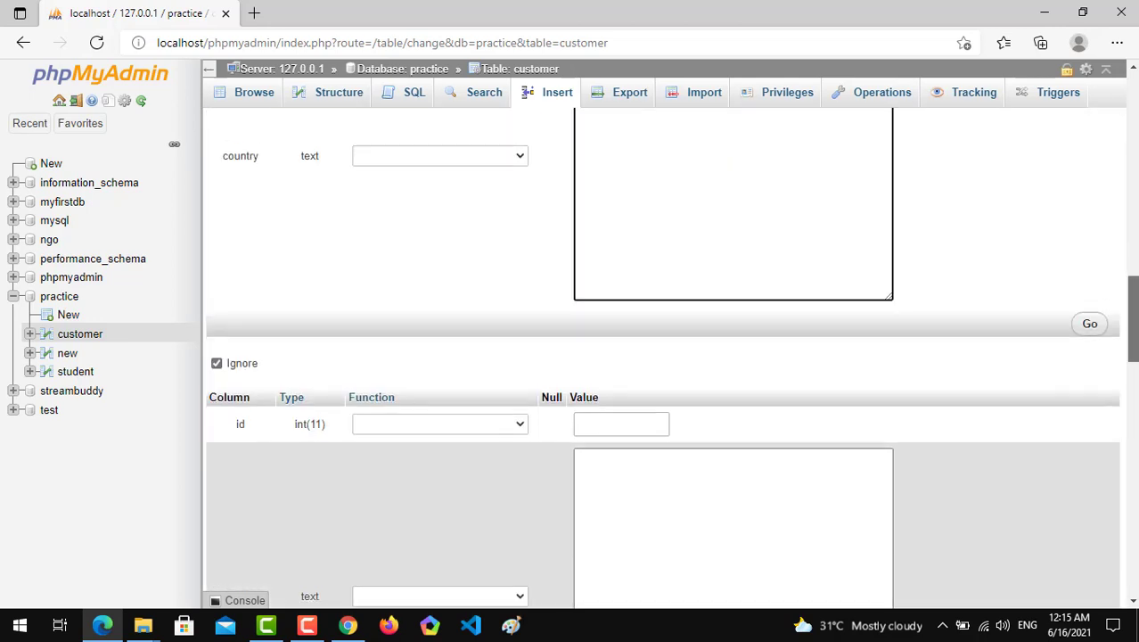
Submit the Berlin customer row into the customer table.
click(1089, 324)
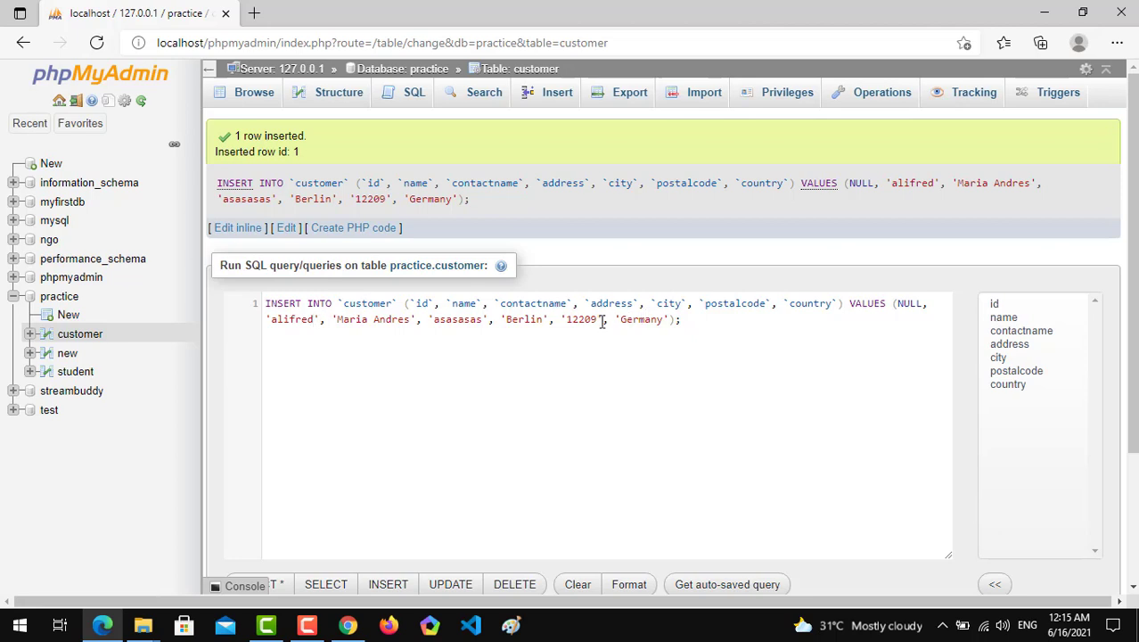
Edit the shown INSERT query to Mexico D.F, 05021, Mexico and run it.
click(595, 319)
key(BackSpace)
key(BackSpace)
key(BackSpace)
key(BackSpace)
key(BackSpace)
text(0)
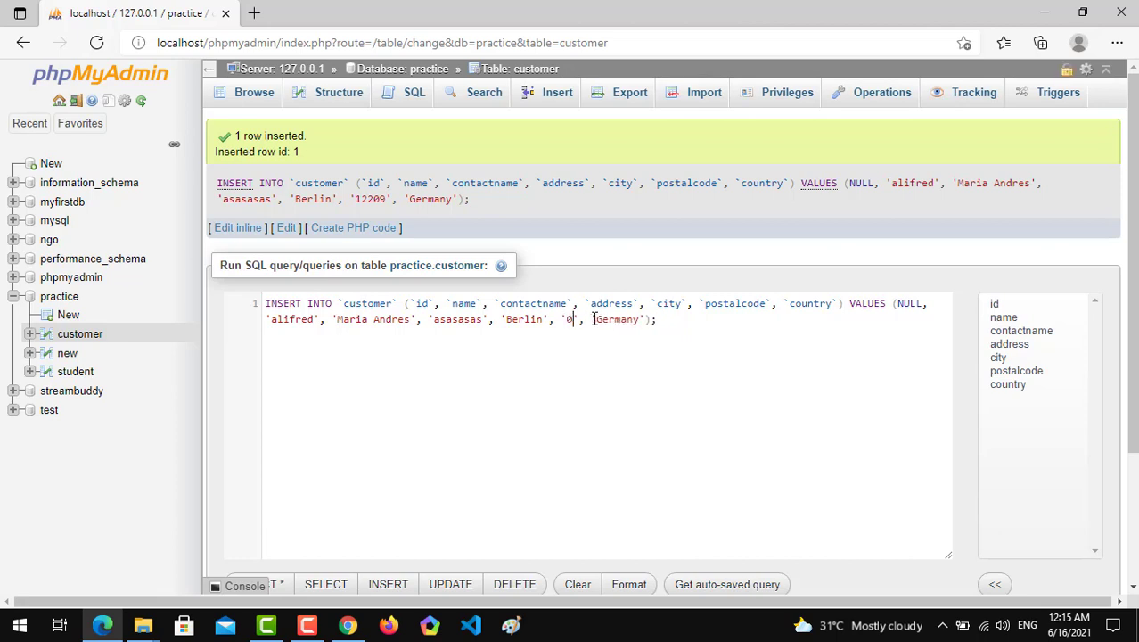
text(50)
text(21)
click(663, 319)
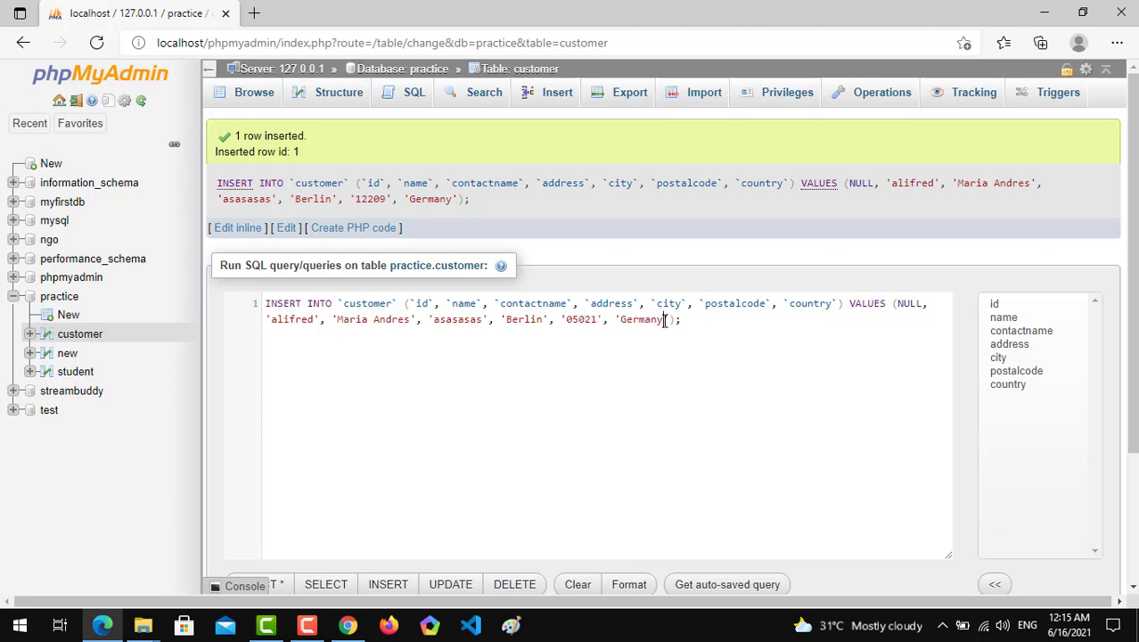
key(BackSpace)
key(BackSpace)
key(BackSpace)
key(BackSpace)
key(BackSpace)
key(BackSpace)
text(Mexico)
click(476, 322)
click(541, 321)
key(BackSpace)
key(BackSpace)
key(BackSpace)
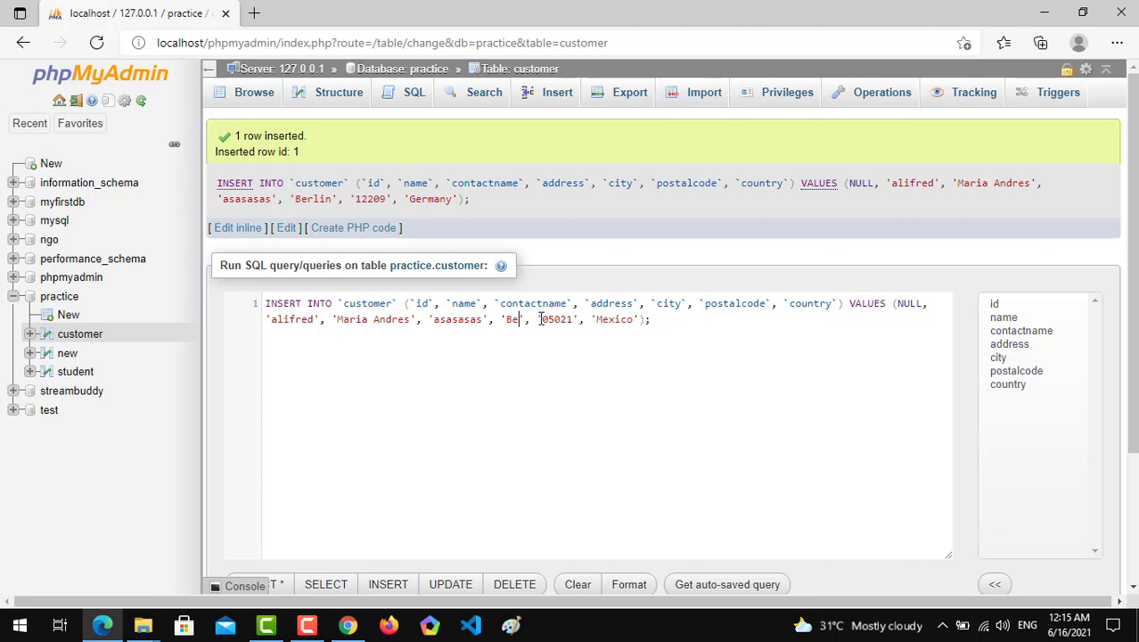
text(Mexico )
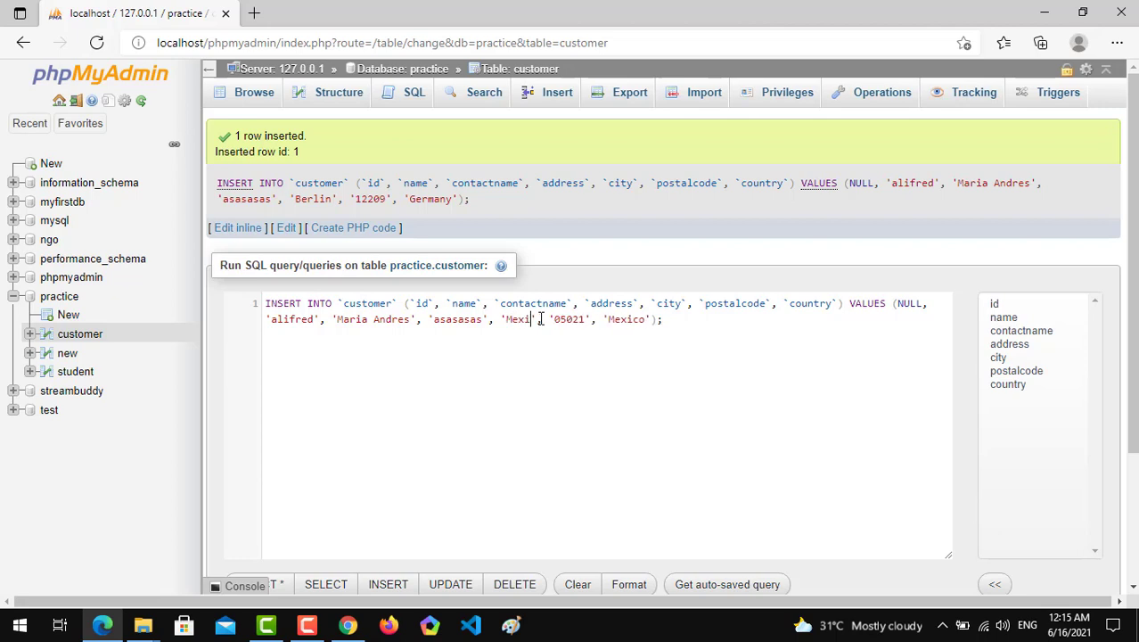
text(D>F)
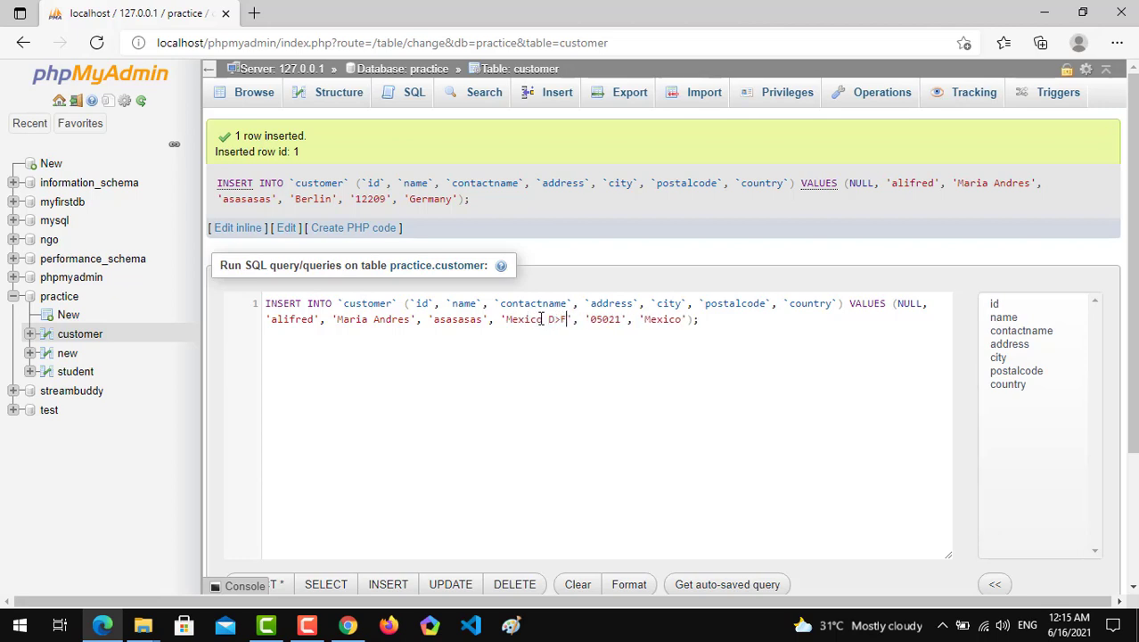
key(BackSpace)
key(BackSpace)
text(.F)
scroll(1068, 302, down, 3)
click(1097, 525)
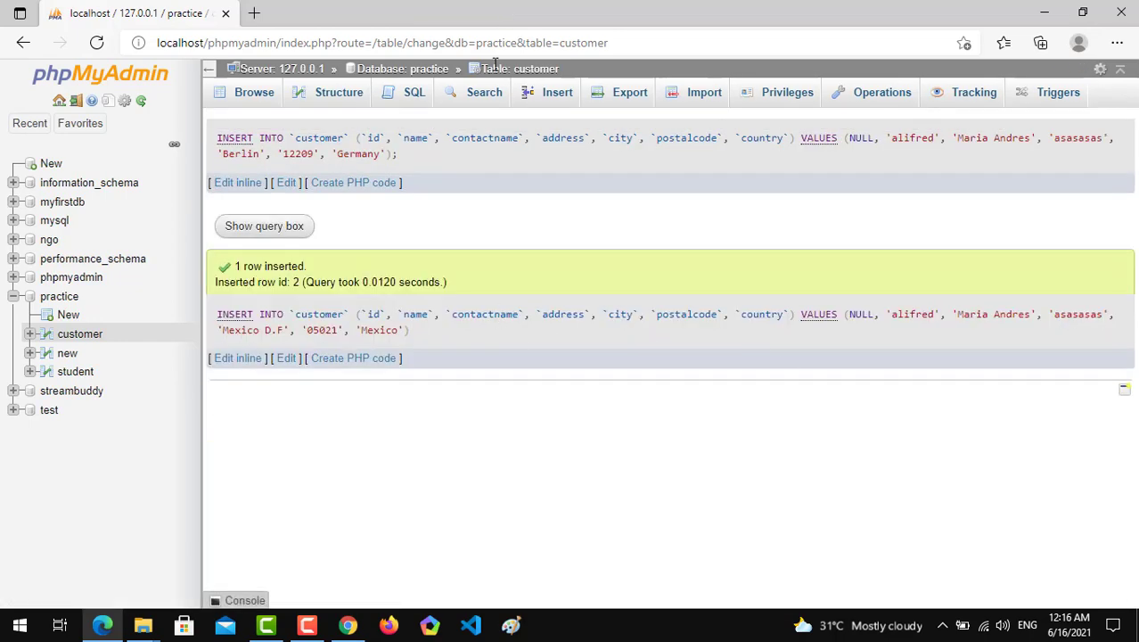
Browse the customer table to see both inserted rows.
click(80, 334)
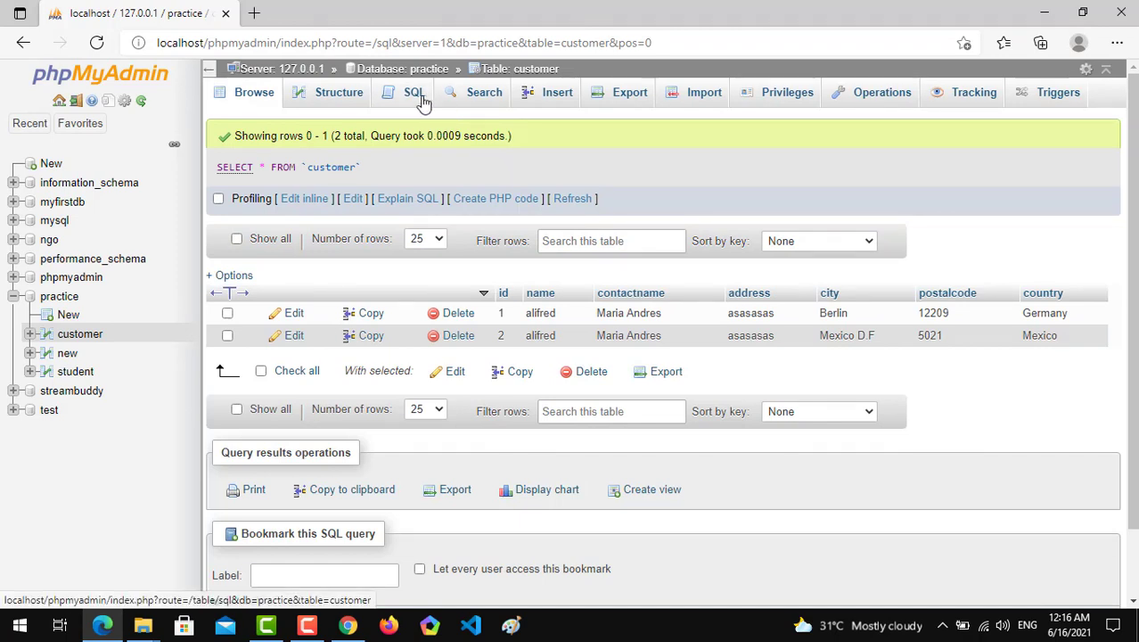
Write UPDATE customer SET postalcode=13233 WHERE id=1; in the SQL editor, replacing the default query.
click(415, 92)
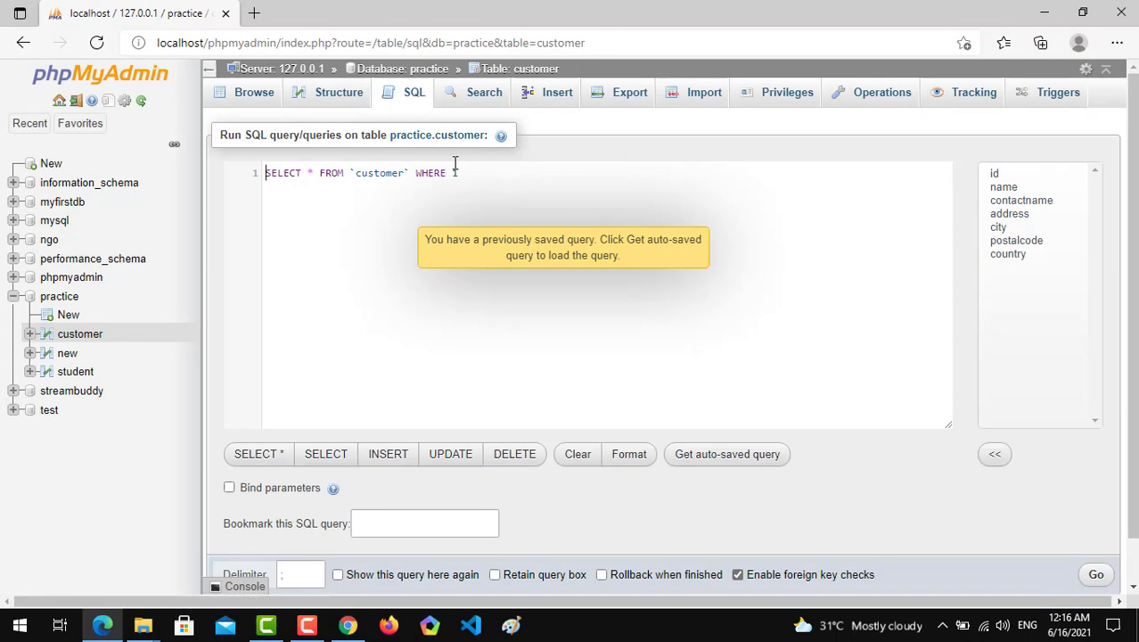
click(456, 172)
key(ctrl+a)
text(UPDAT)
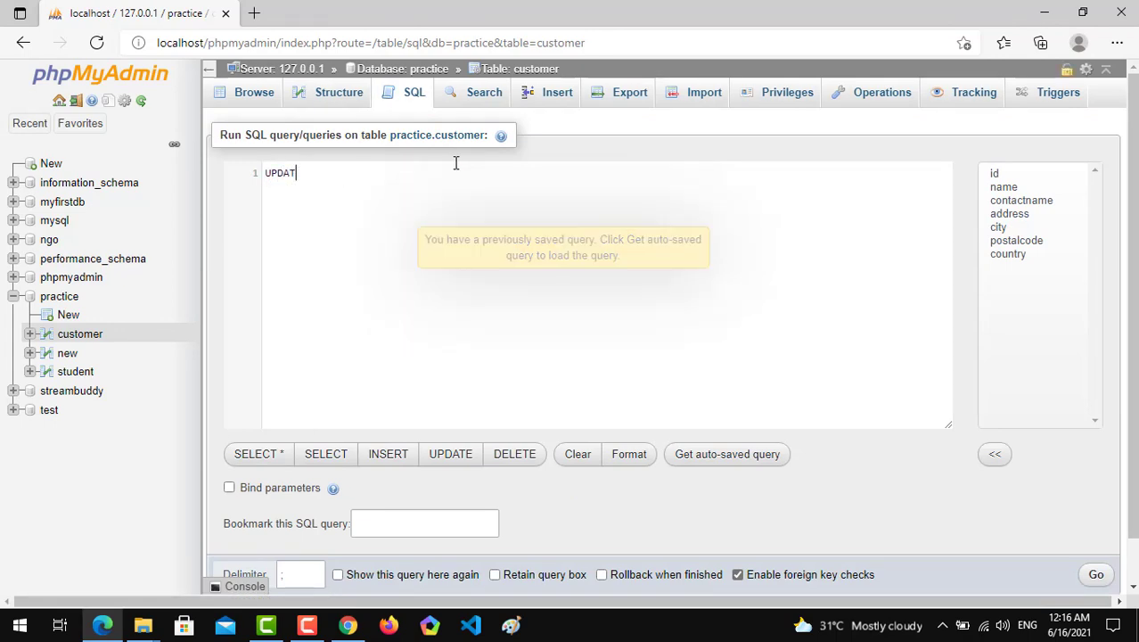
text(E cus)
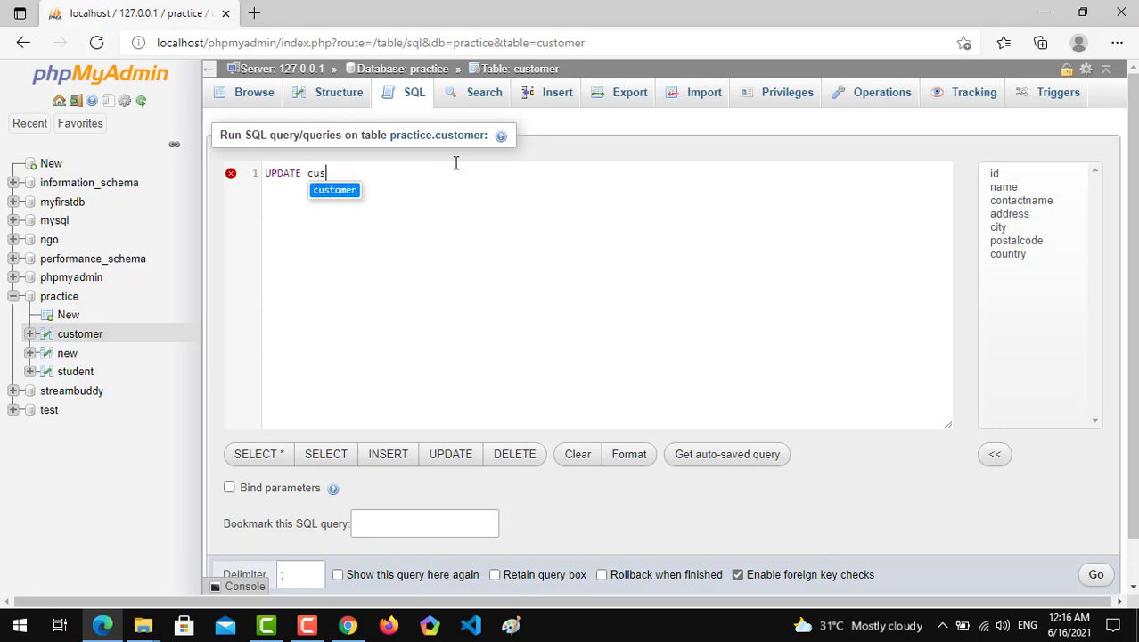
key(Return)
key(Return)
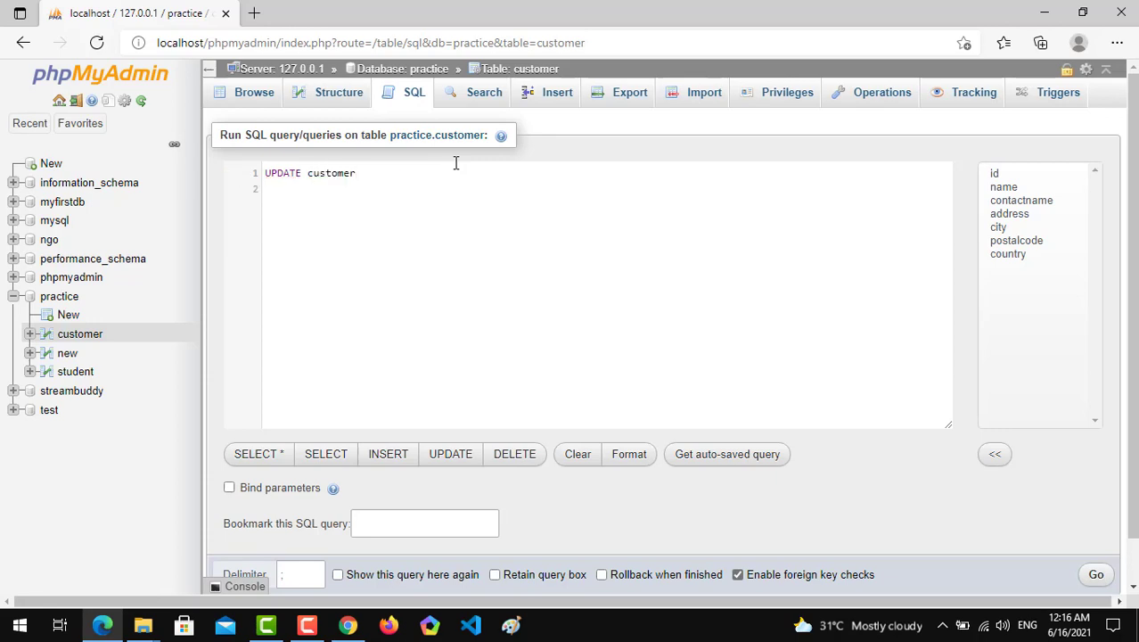
text(SET )
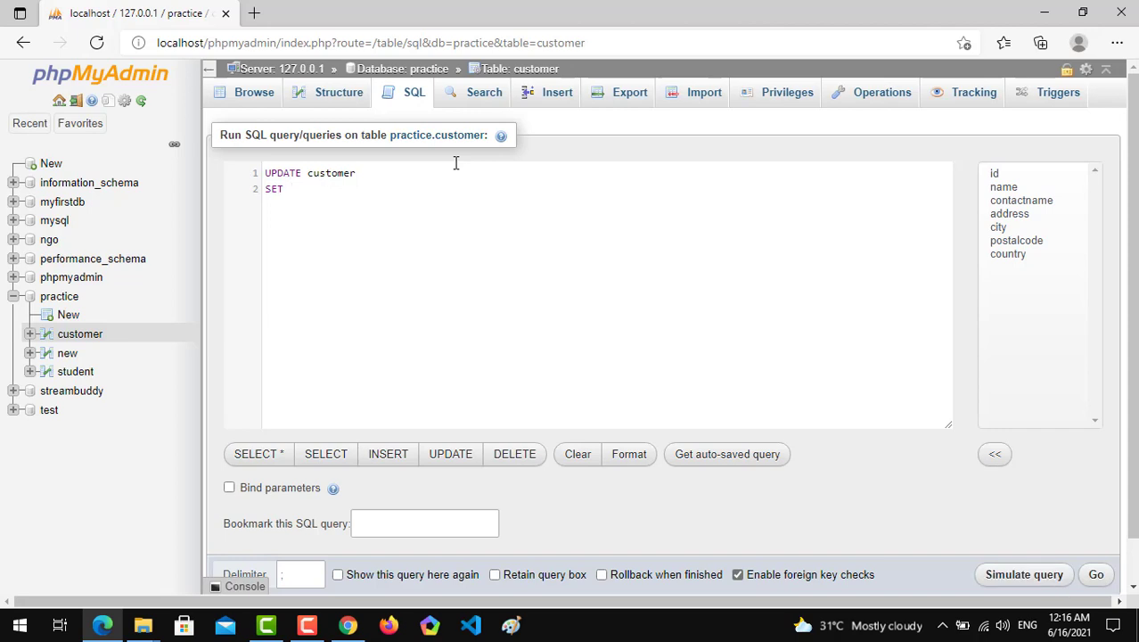
text(po)
key(Return)
text(=)
text(1)
text(3233 )
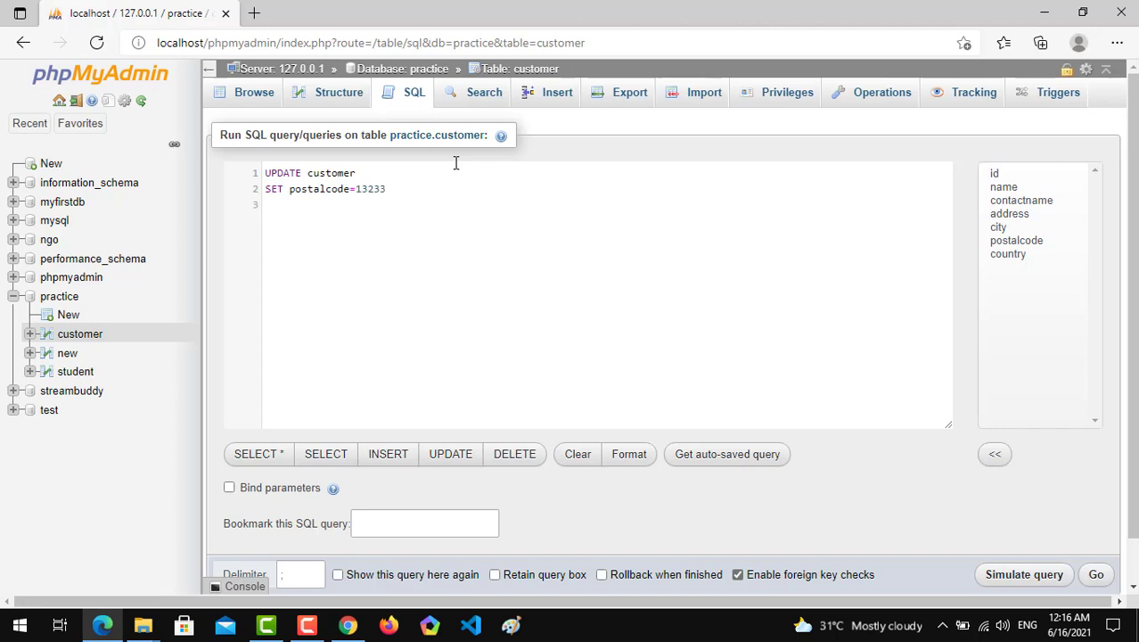
text(WH)
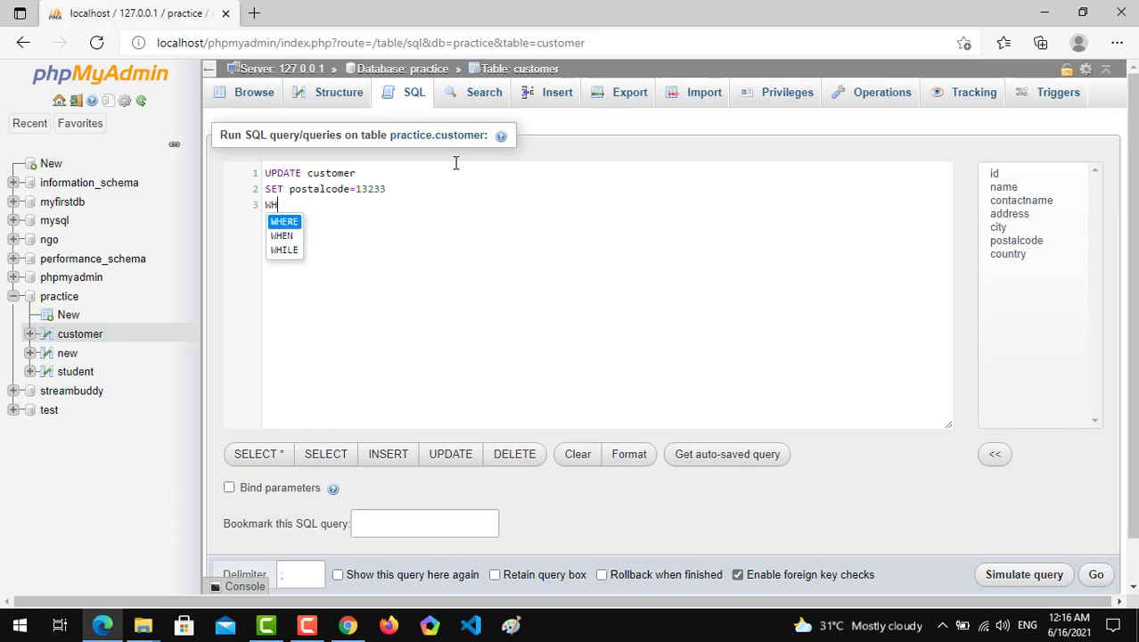
text(ERE id)
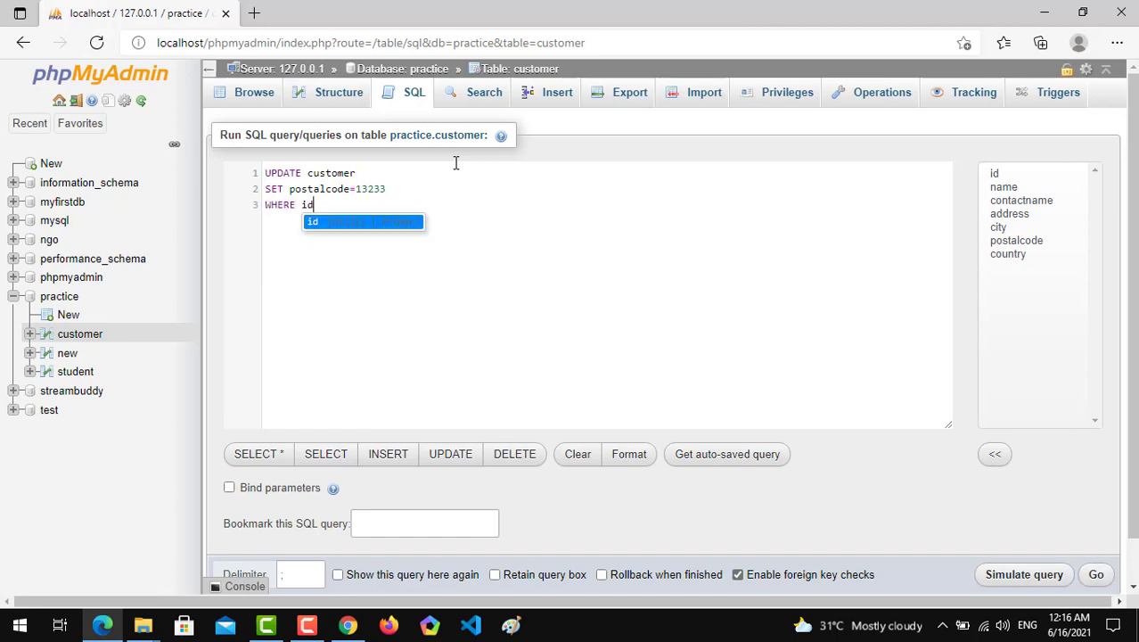
text(=1)
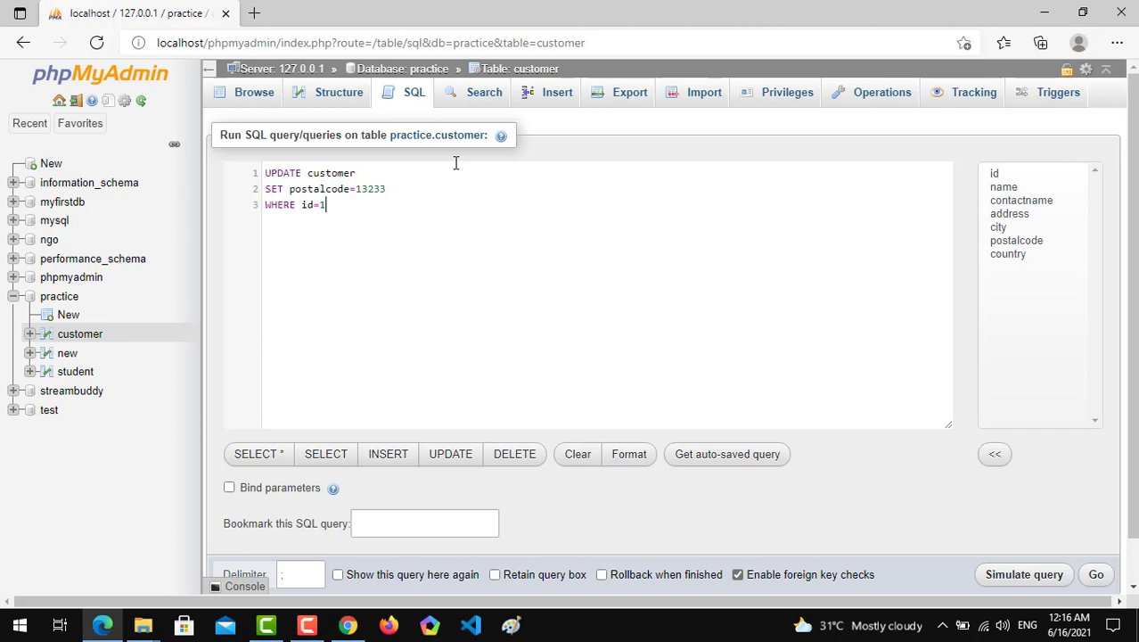
text(;)
Run the postalcode update and browse the customer table to confirm row 1 shows 13233.
click(1096, 574)
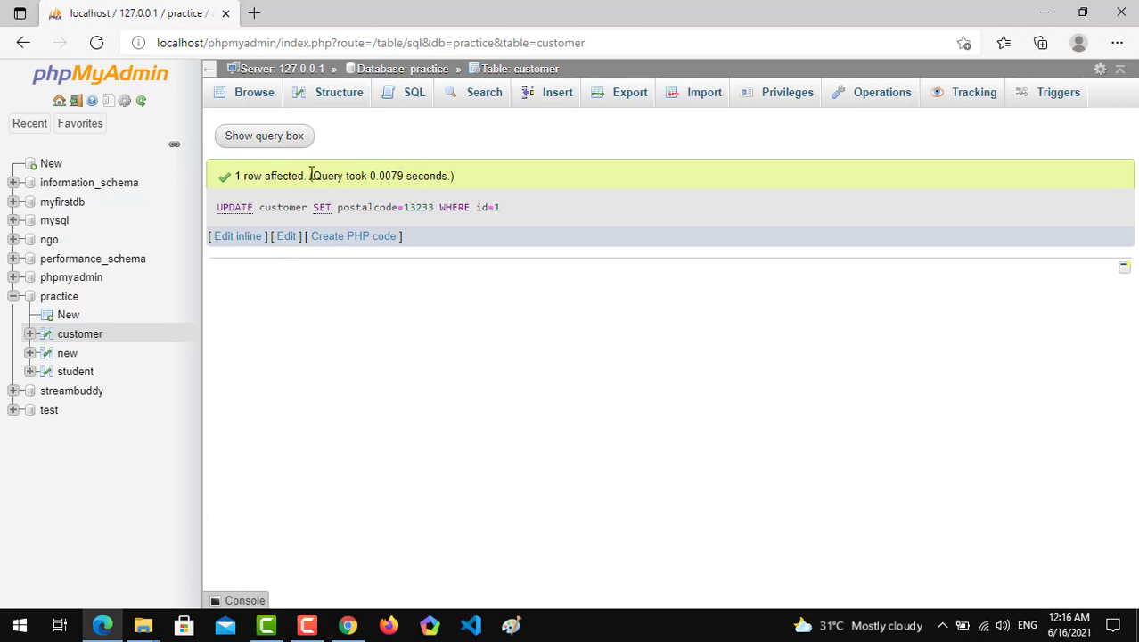
click(80, 333)
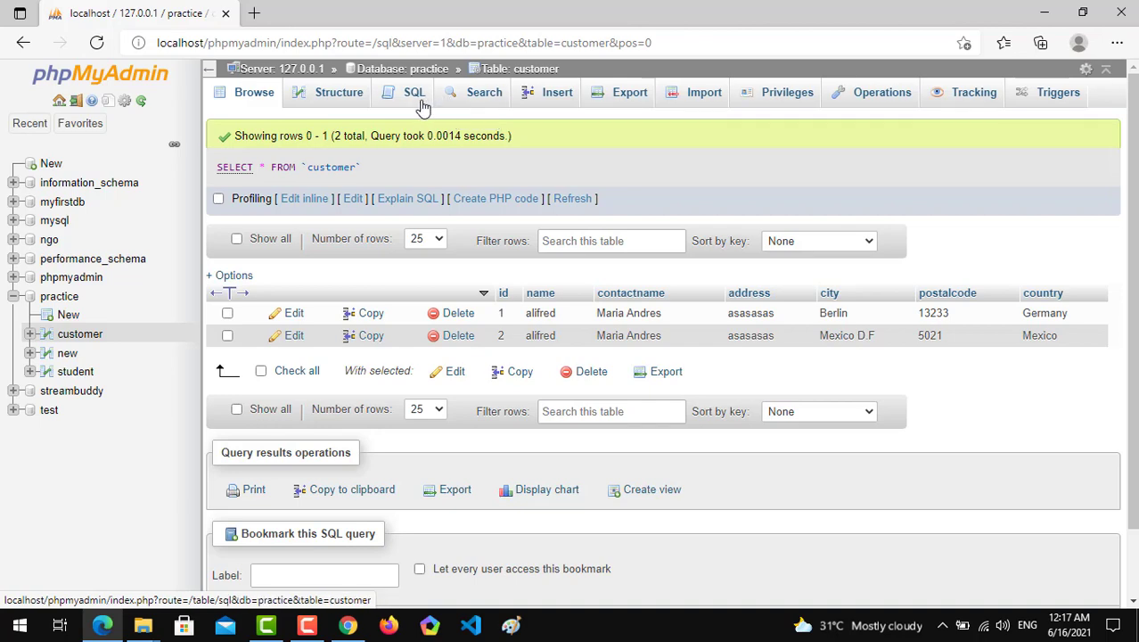
Write UPDATE customer SET postalcode=12345, address="qqqqqqqqqqqqq" WHERE id=1; replacing the default query.
click(424, 103)
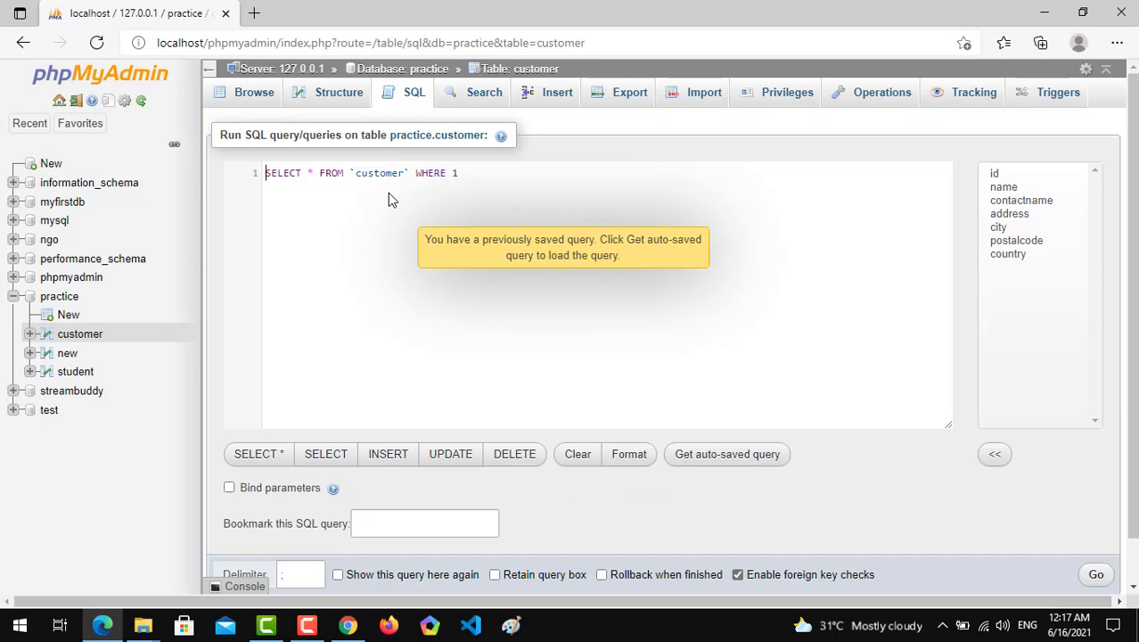
key(ctrl+a)
text(UPDATE)
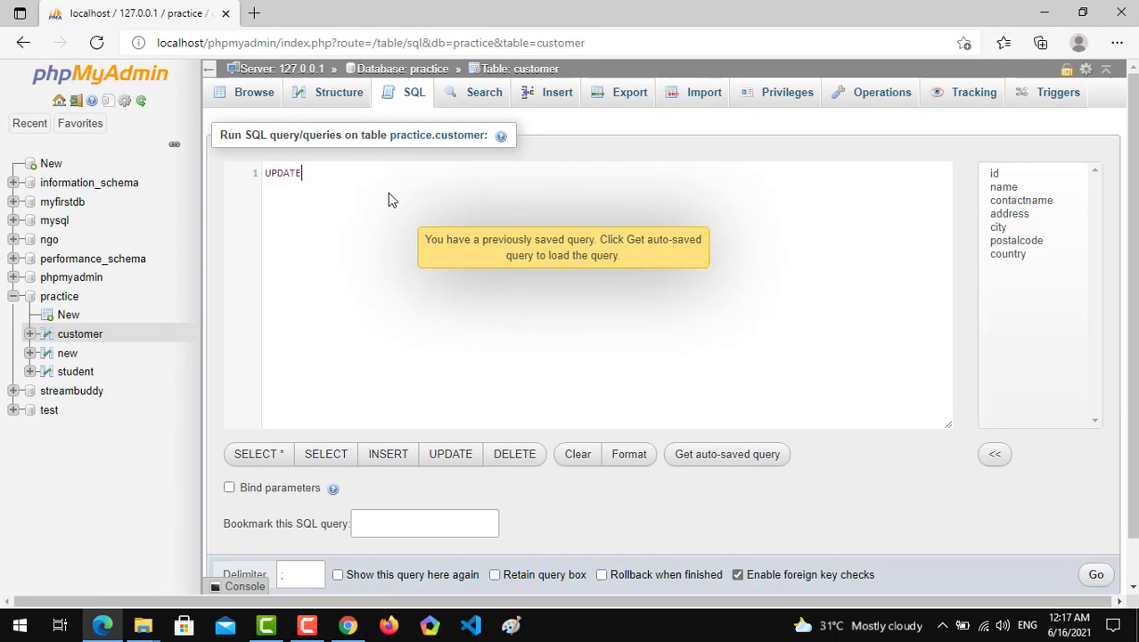
text( customer)
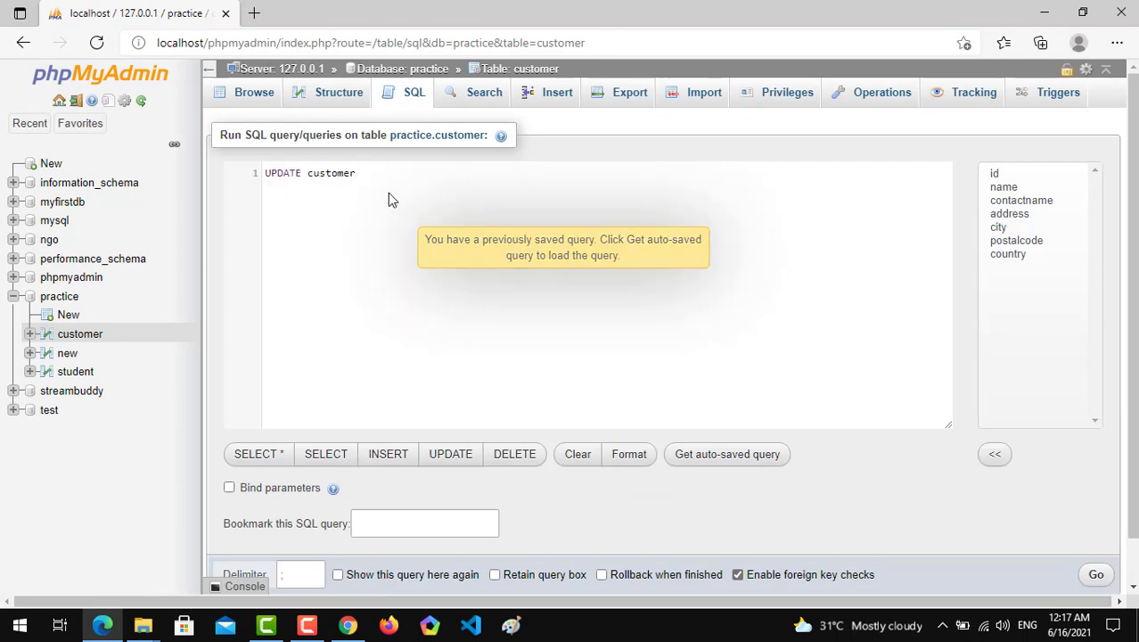
key(Return)
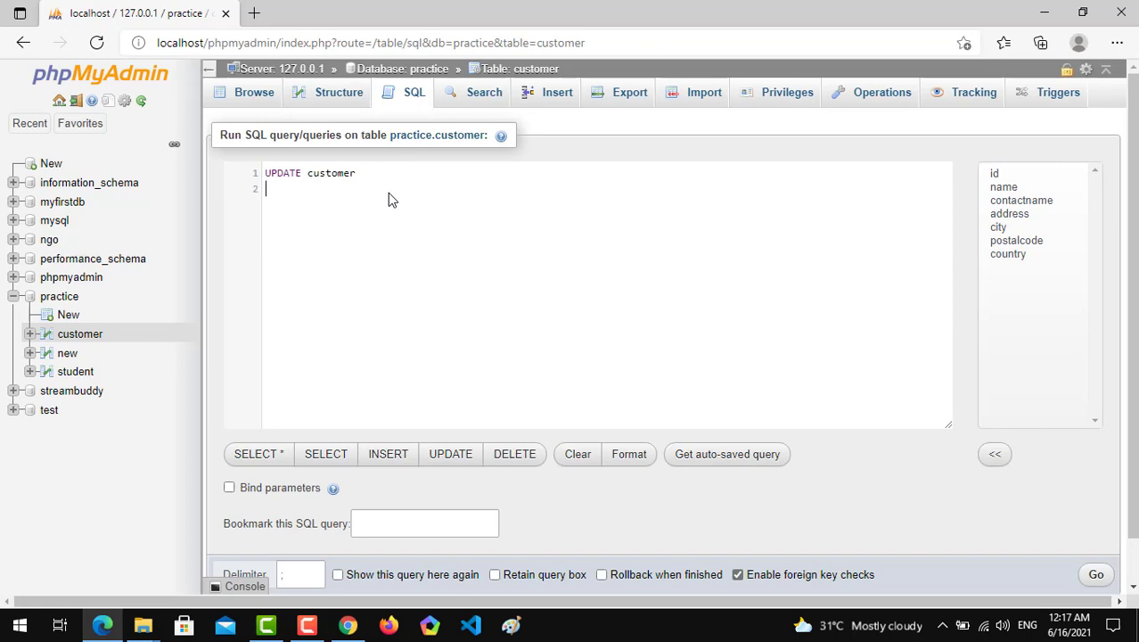
text(select)
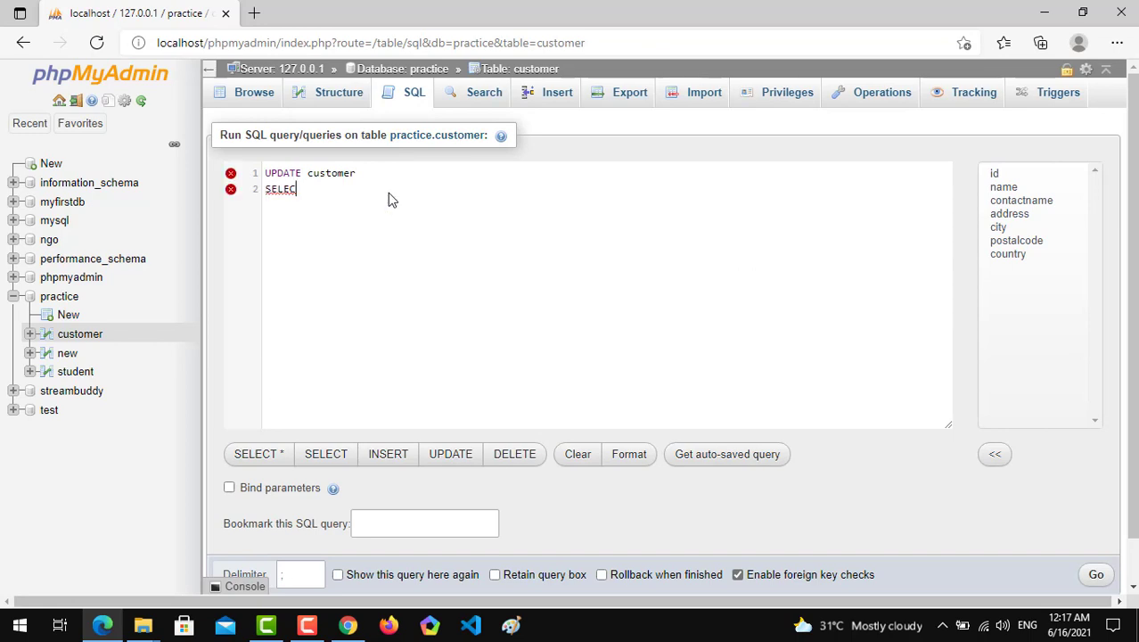
key(BackSpace)
key(BackSpace)
key(BackSpace)
text(T po)
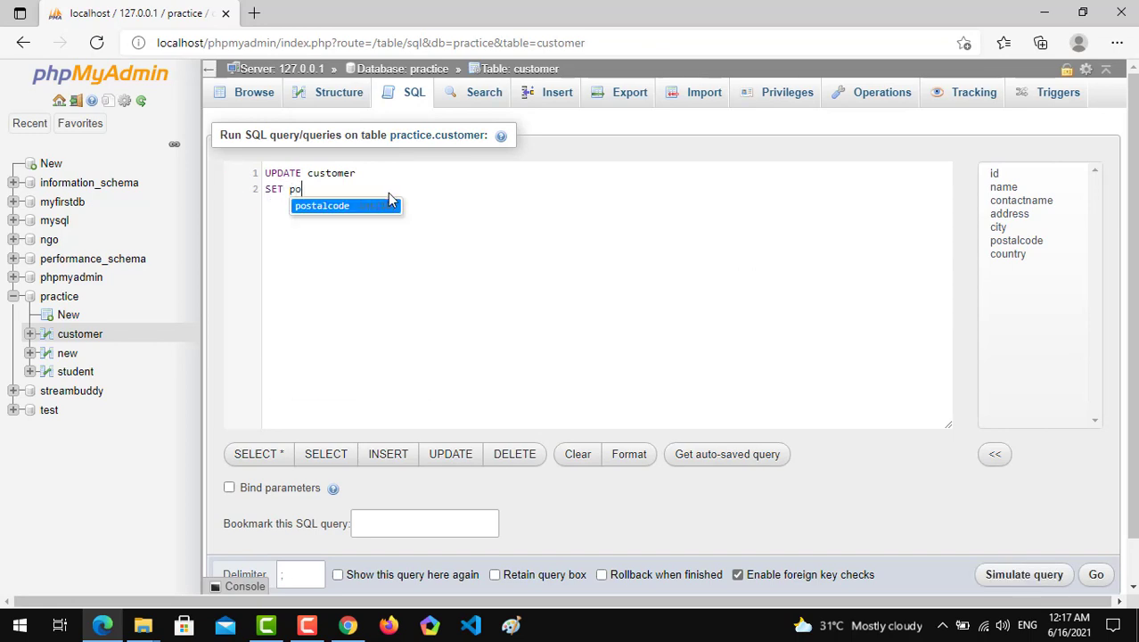
text(s)
key(Return)
text(=12345)
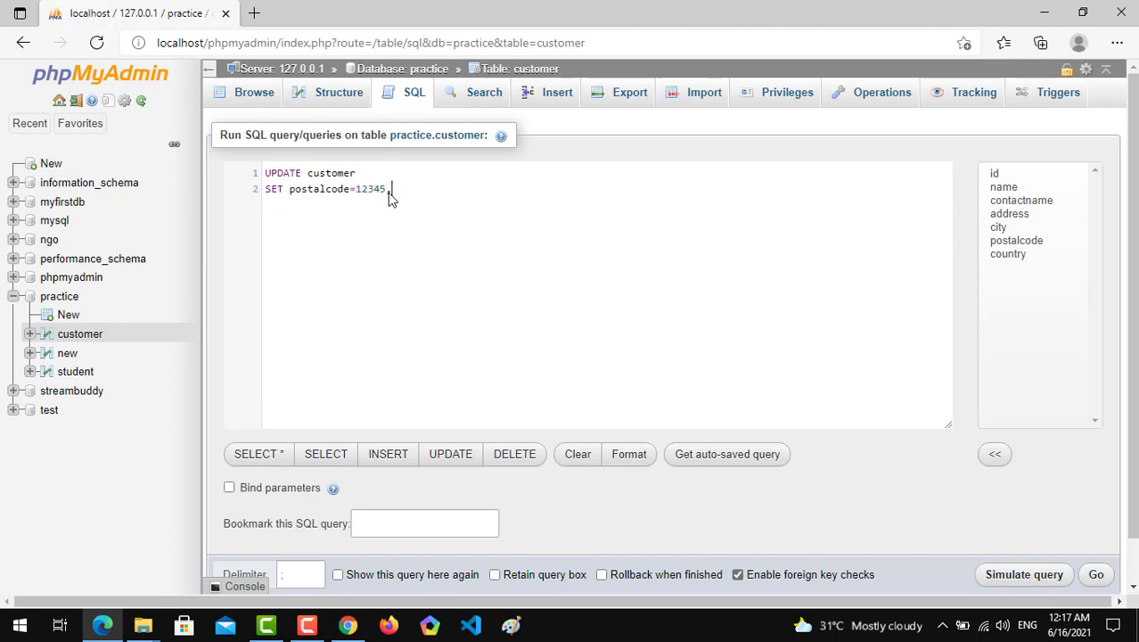
text(,)
text(address)
text(=")
text(asasasasasa)
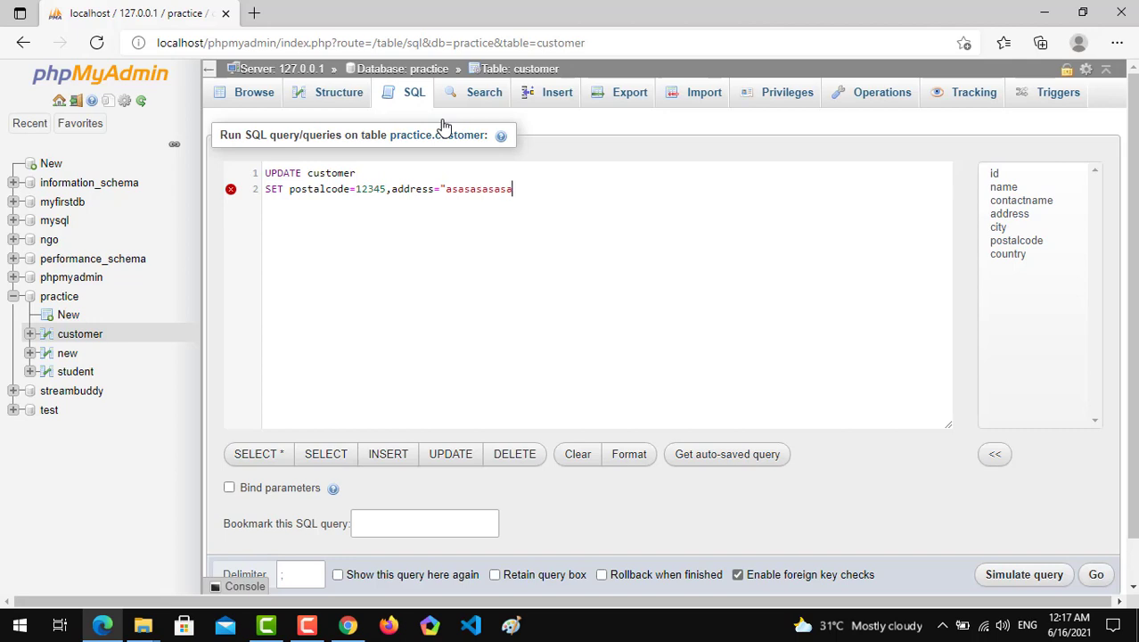
key(BackSpace)
key(BackSpace)
key(BackSpace)
key(BackSpace)
key(BackSpace)
key(BackSpace)
key(BackSpace)
key(BackSpace)
key(BackSpace)
key(BackSpace)
text(q)
text(qqqqqqqqqqqqq")
key(Return)
text(where )
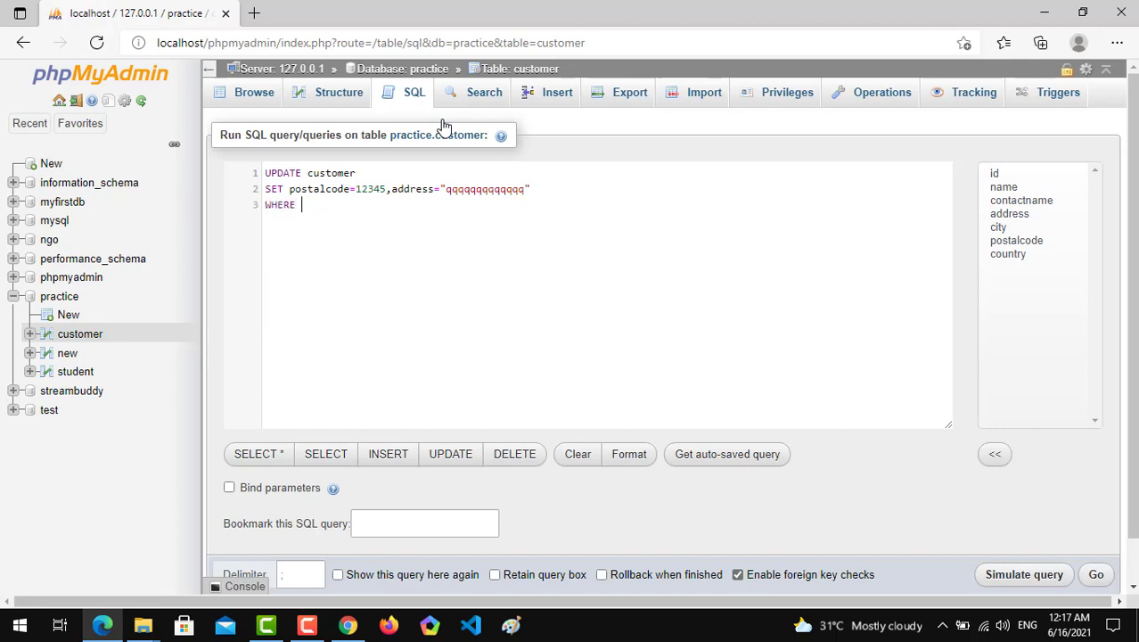
text(id=1)
text(;)
Run the postalcode-and-address update and browse the customer table to confirm row 1's changes.
click(1097, 574)
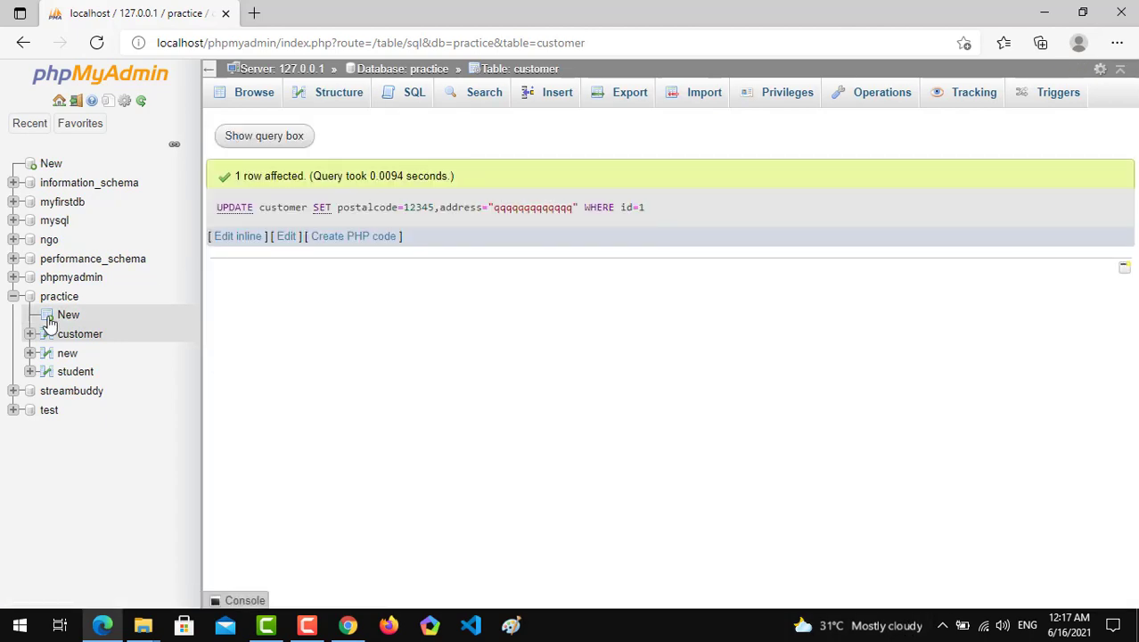
click(80, 333)
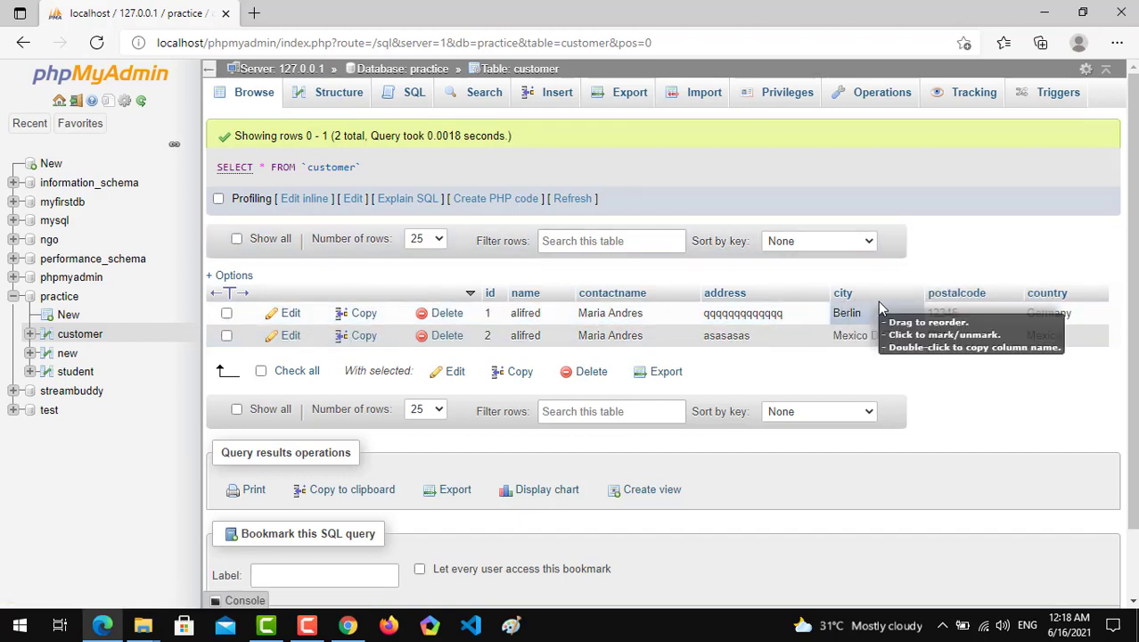
Minimize the browser so the Windows desktop with the MySQL wallpaper shows.
click(1050, 8)
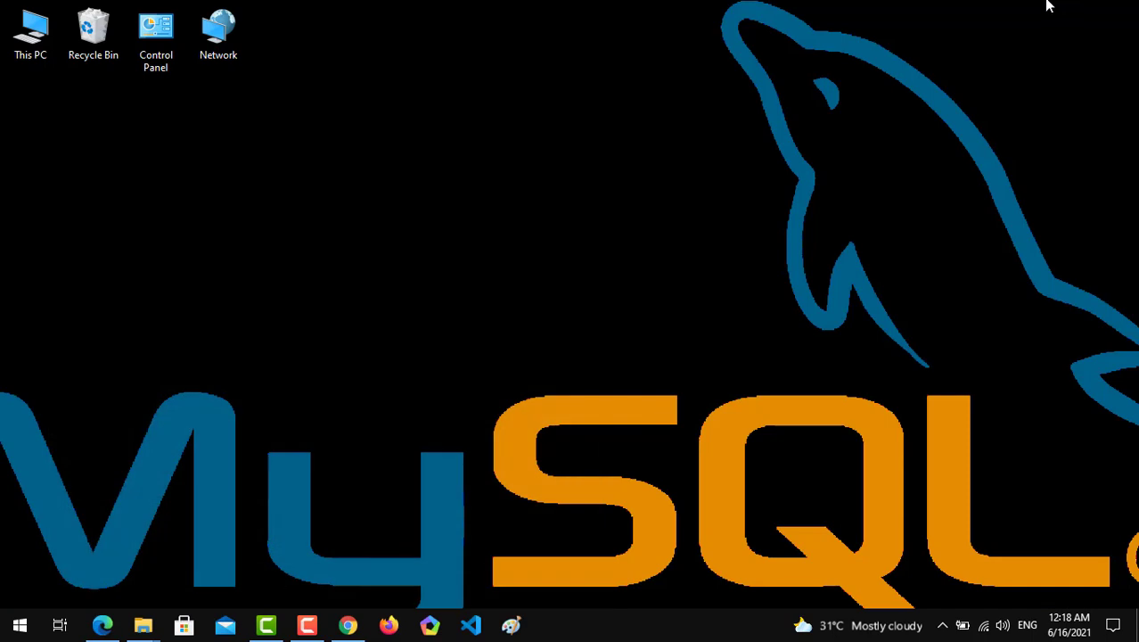